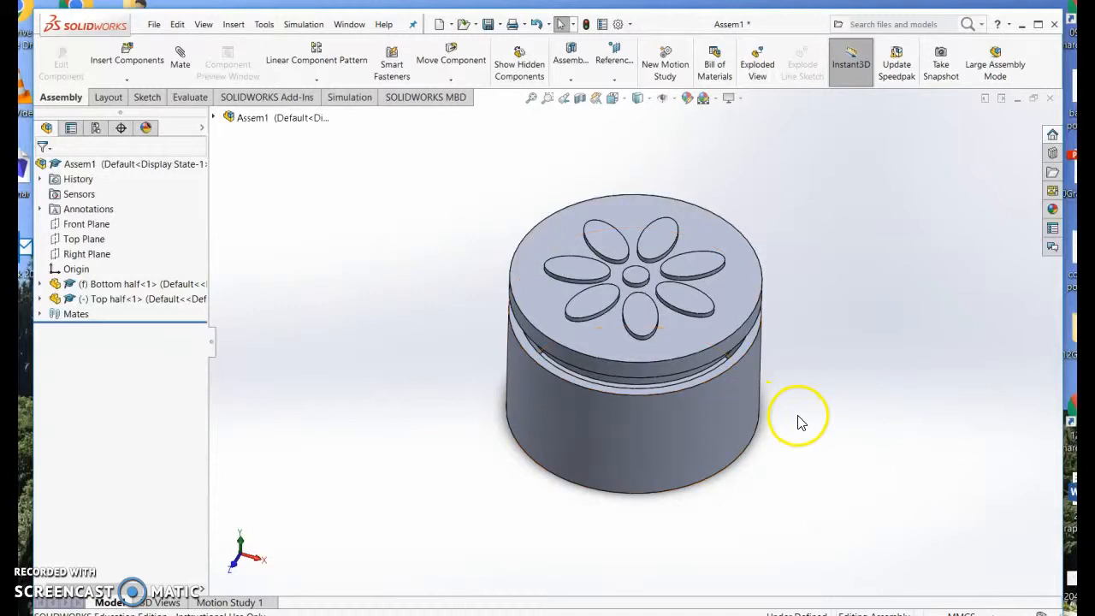
drag(728, 295, 677, 296)
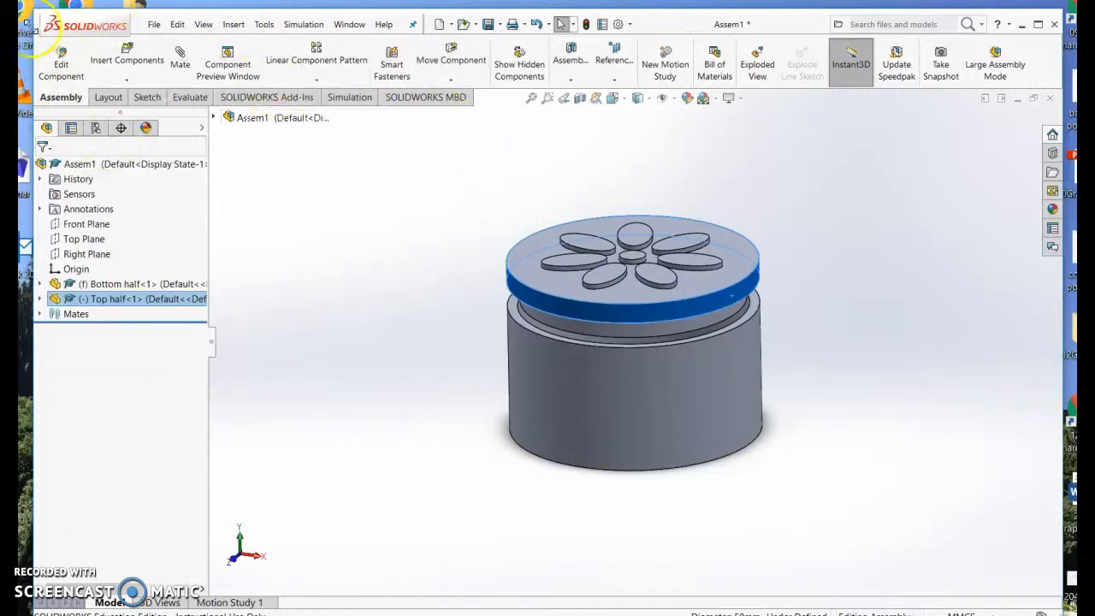
key(super)
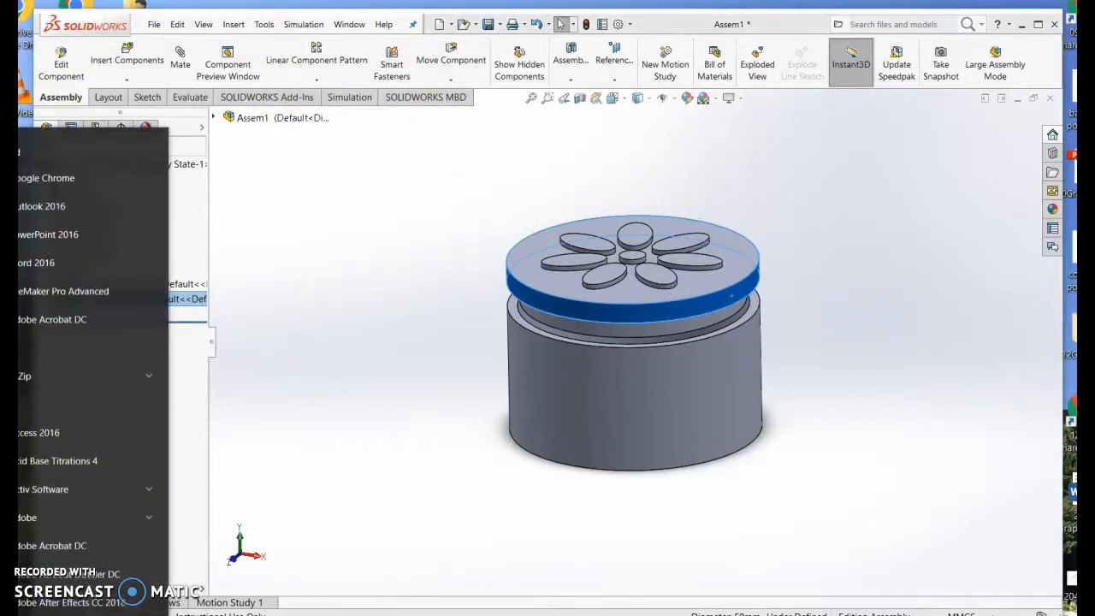
mouse_move(162, 176)
mouse_down()
mouse_move(139, 302)
mouse_move(141, 557)
mouse_up()
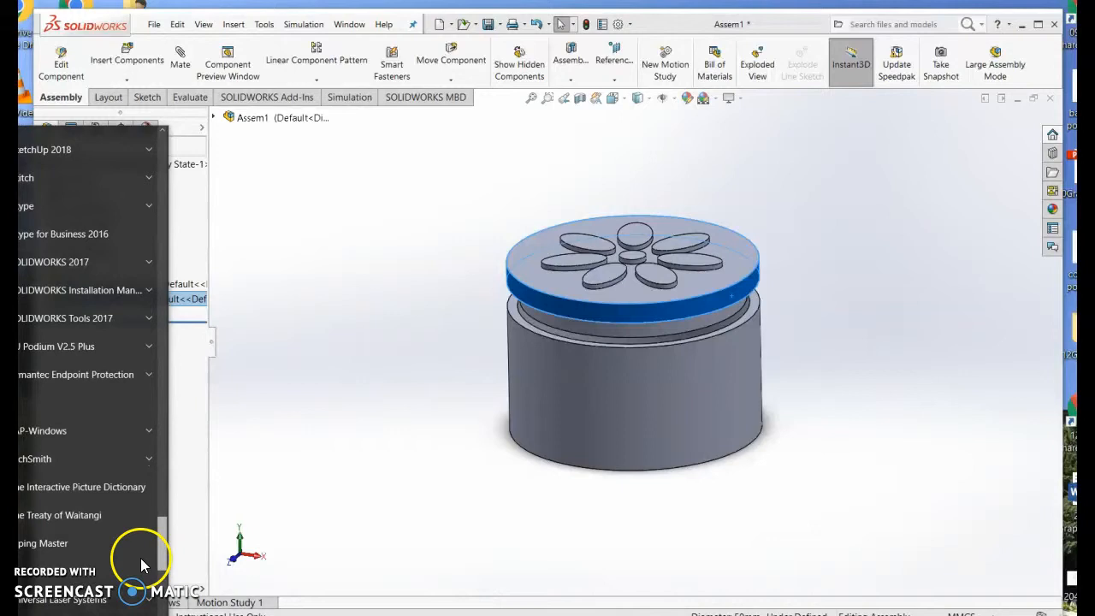
click(81, 265)
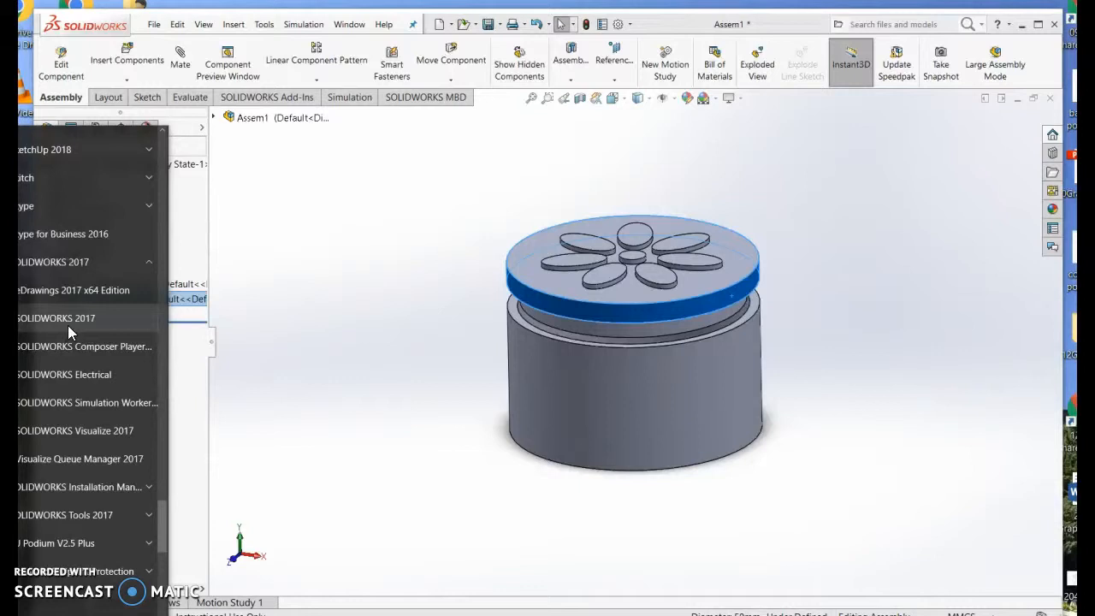
click(419, 383)
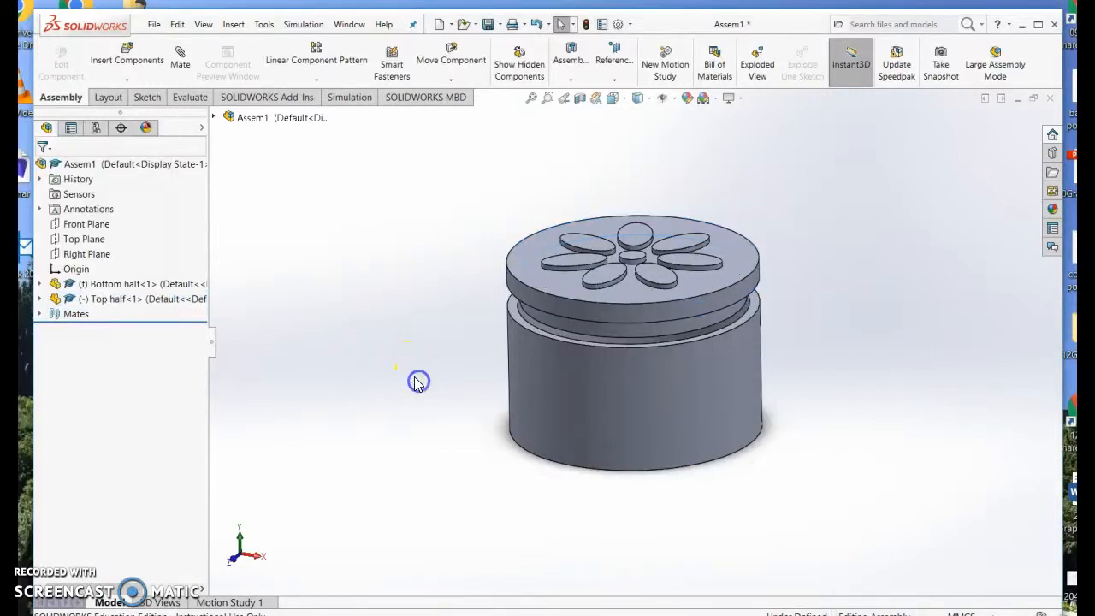
Create a new part document.
click(153, 24)
click(171, 43)
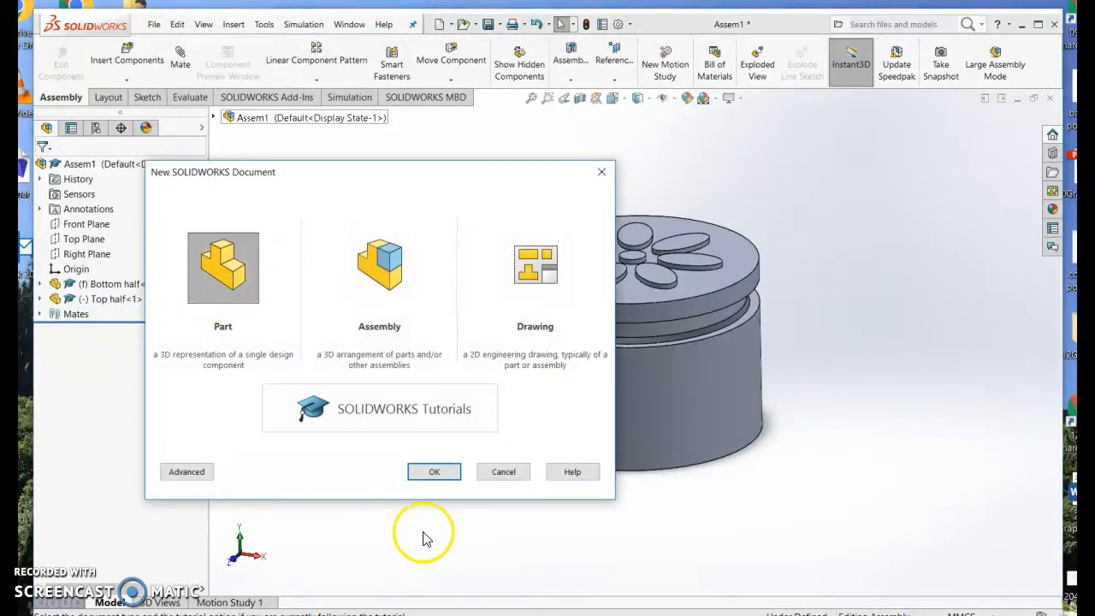
click(443, 472)
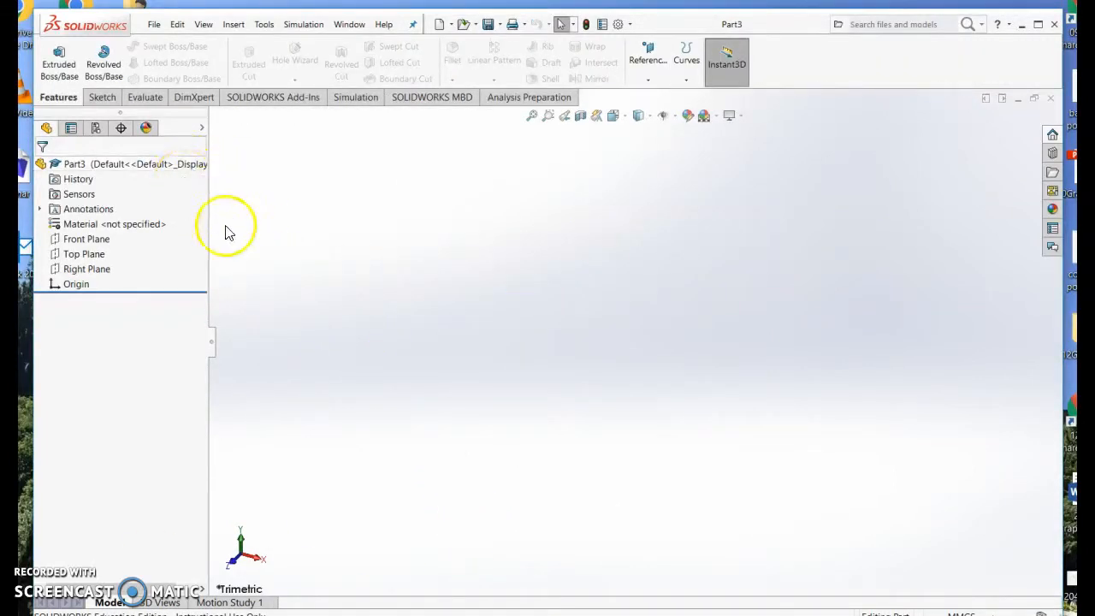
Sketch a circle of about 25.5 mm radius on the Top Plane, centred on the origin.
click(94, 241)
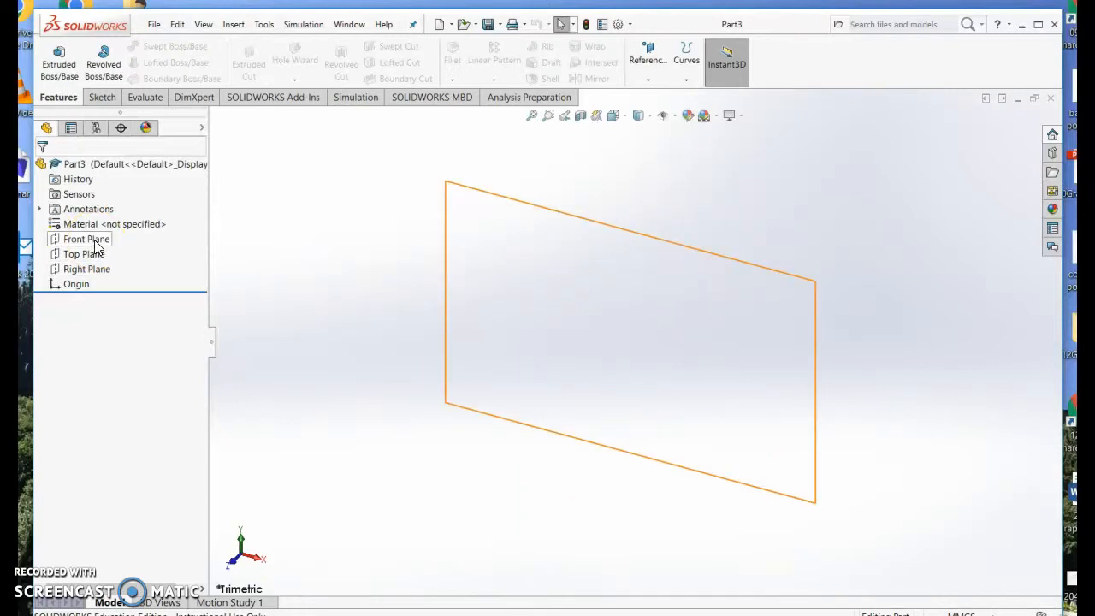
click(96, 256)
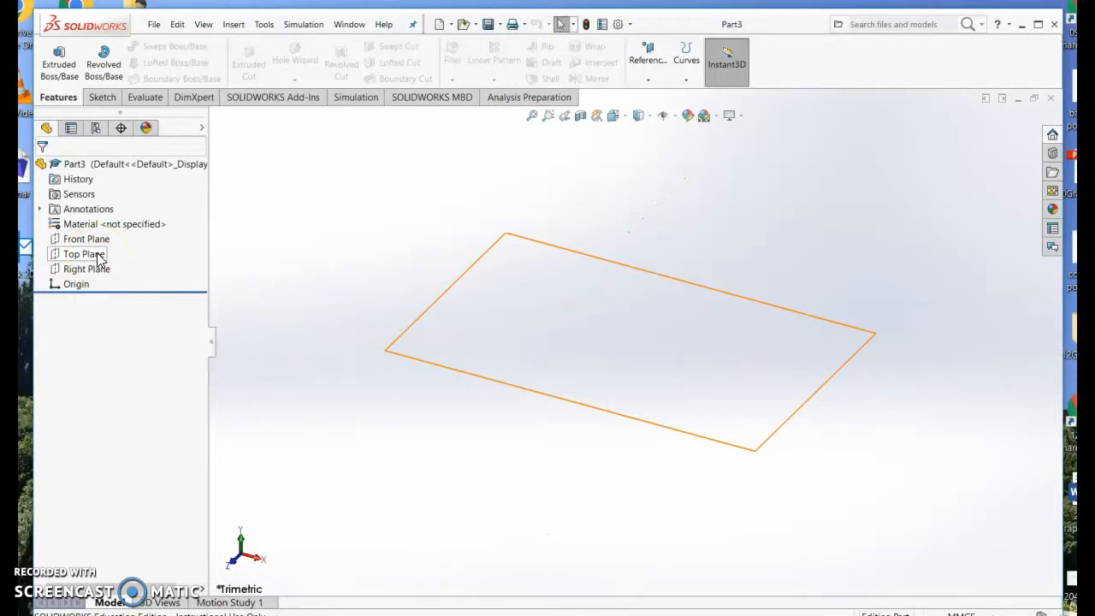
click(100, 256)
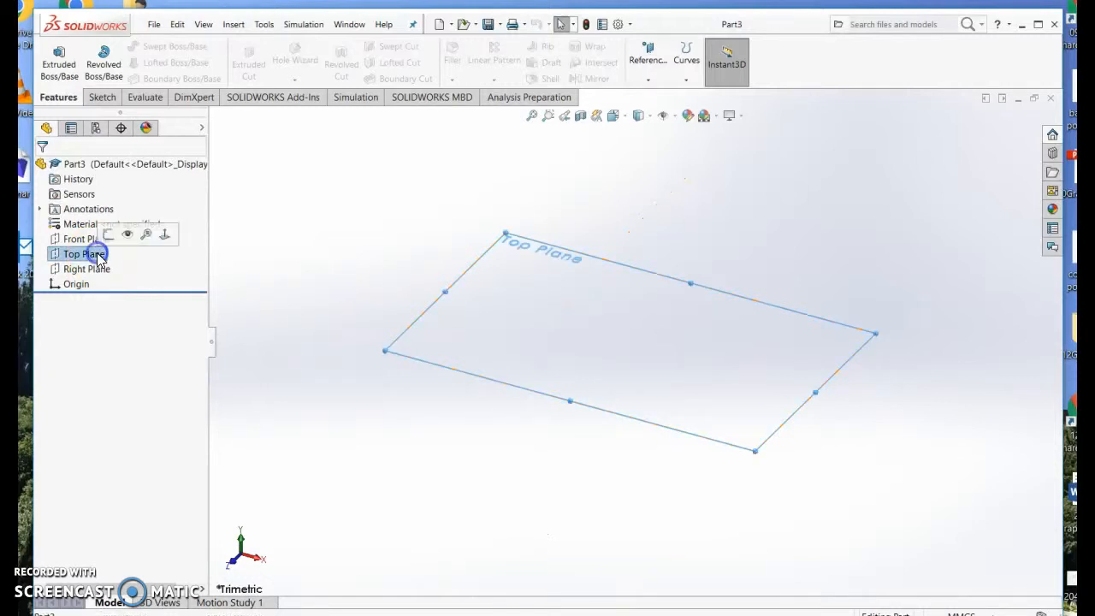
click(101, 101)
click(100, 99)
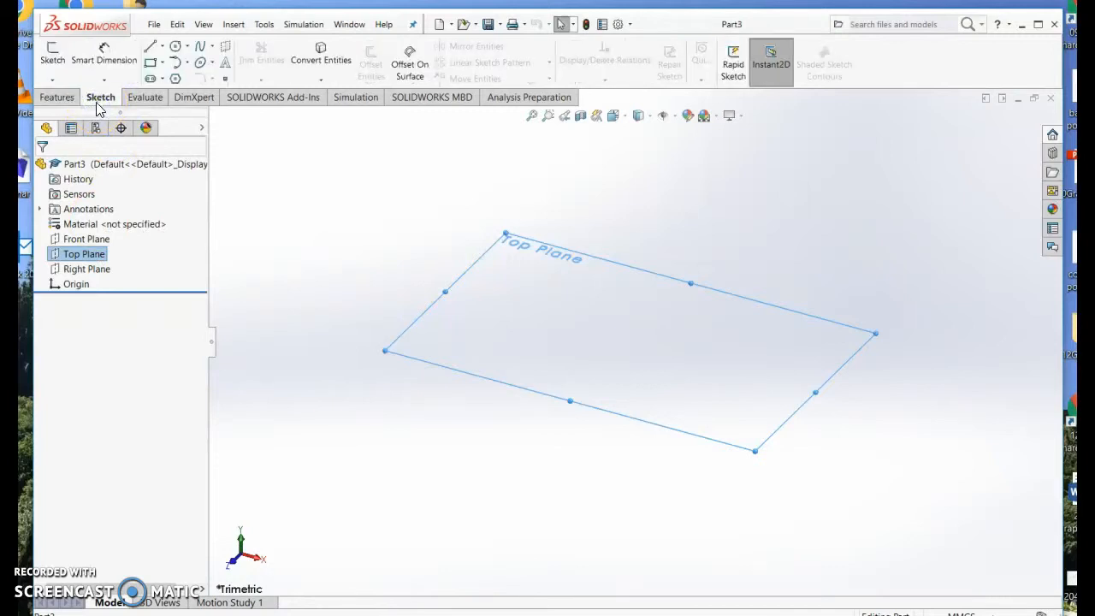
click(176, 48)
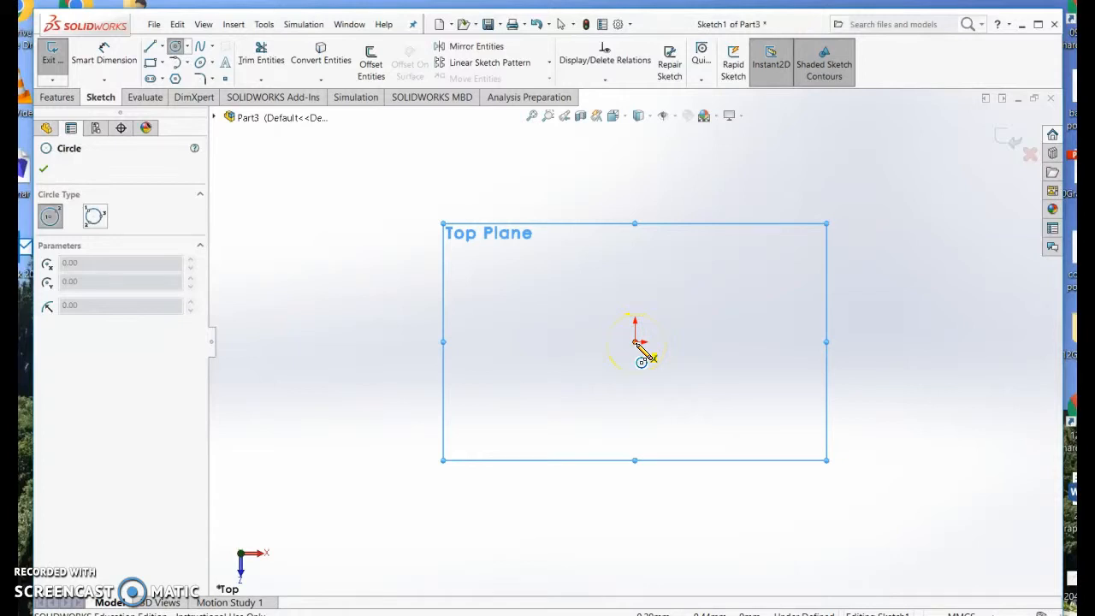
click(635, 342)
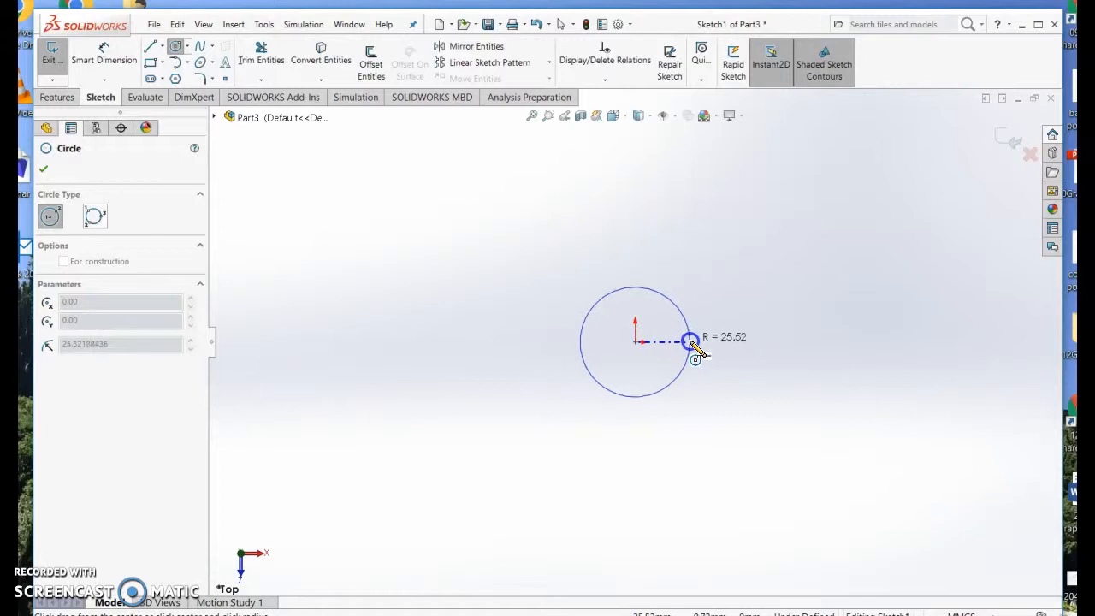
click(690, 341)
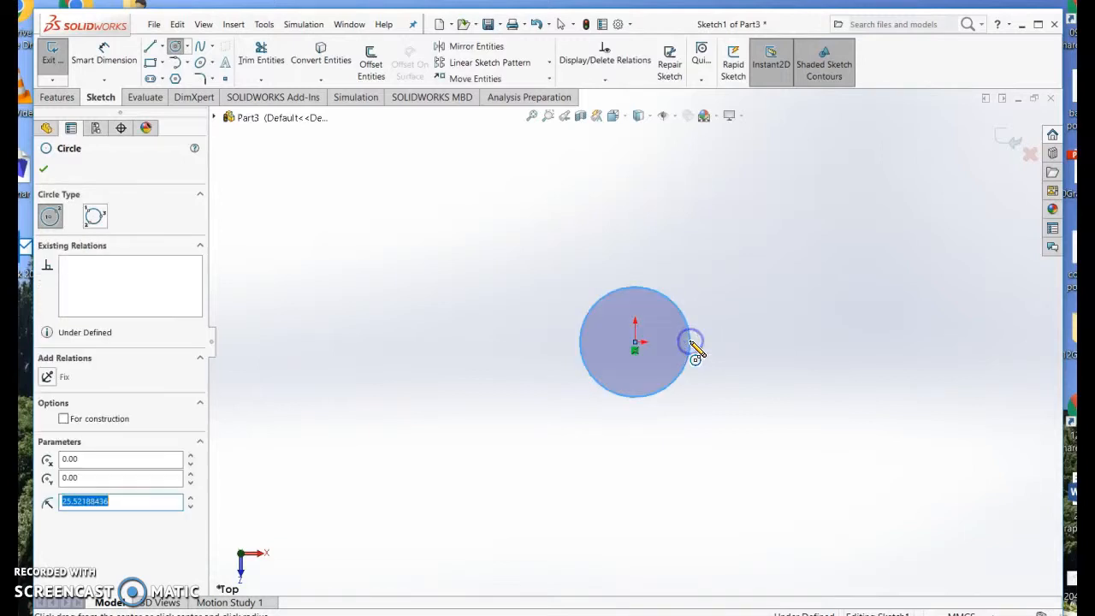
click(42, 168)
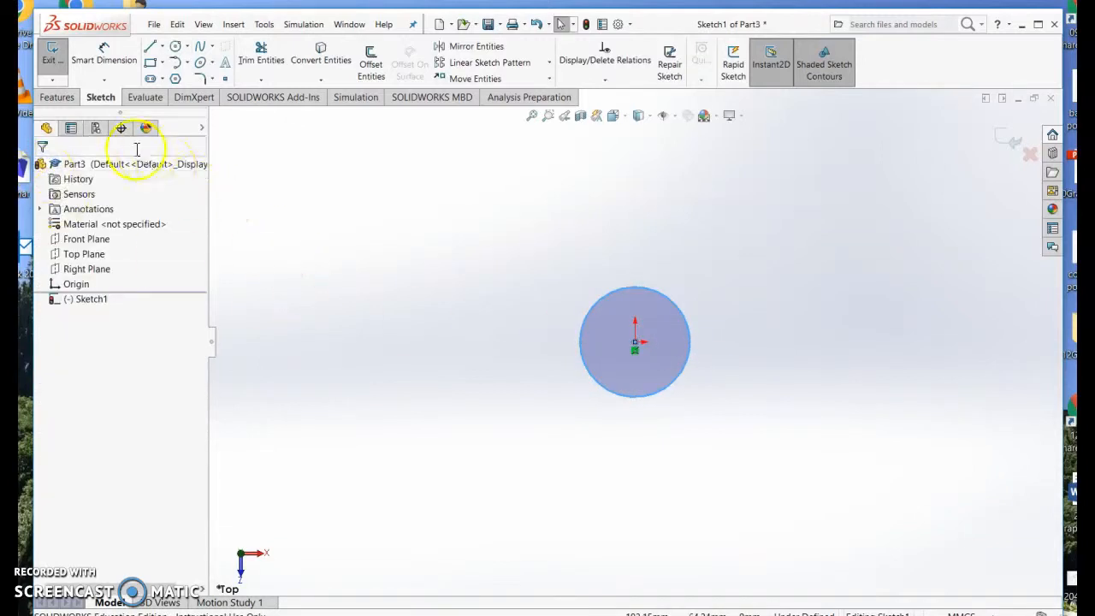
Extrude the circle as a blind boss to a depth of 35 mm.
click(49, 100)
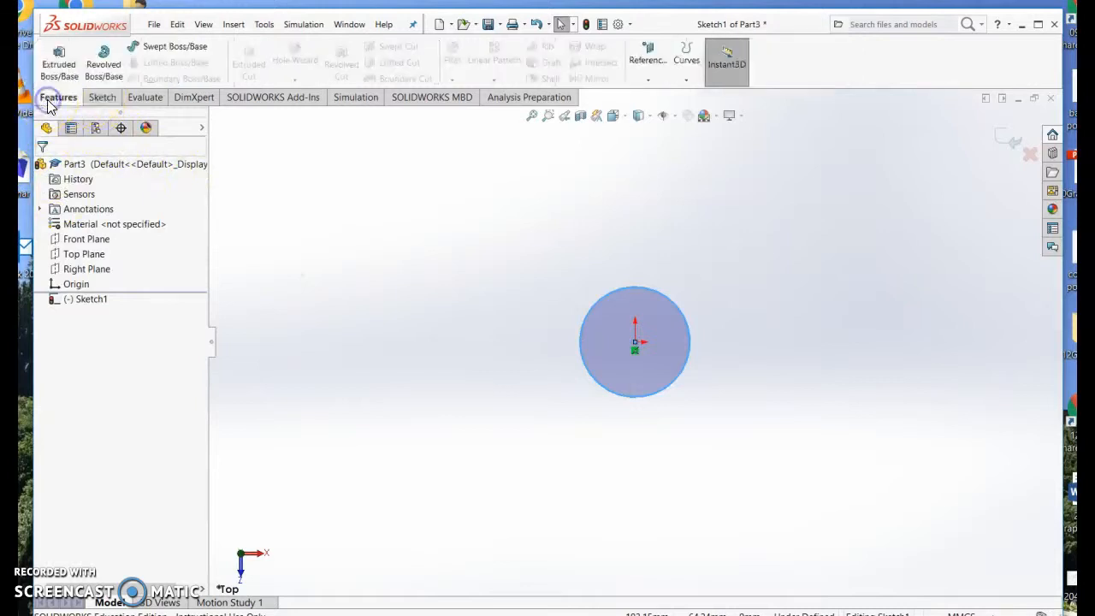
click(59, 58)
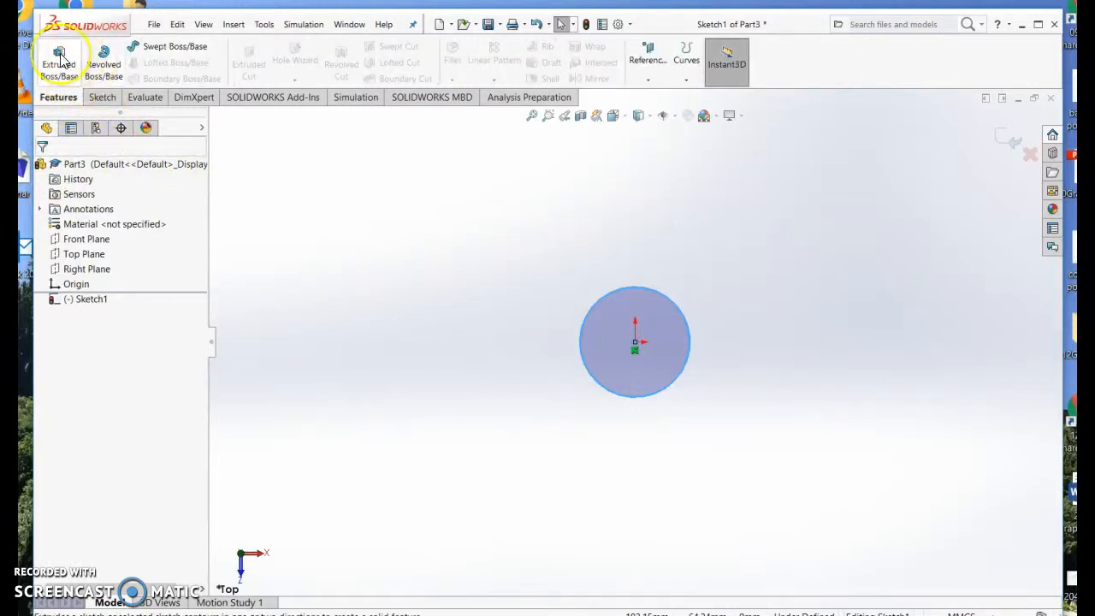
click(60, 57)
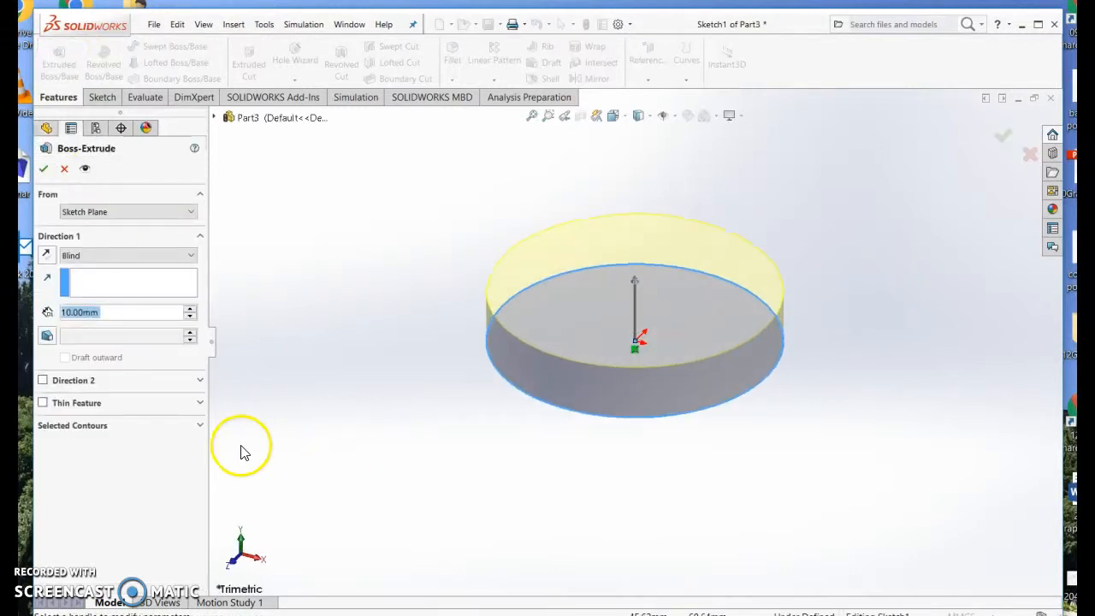
click(191, 308)
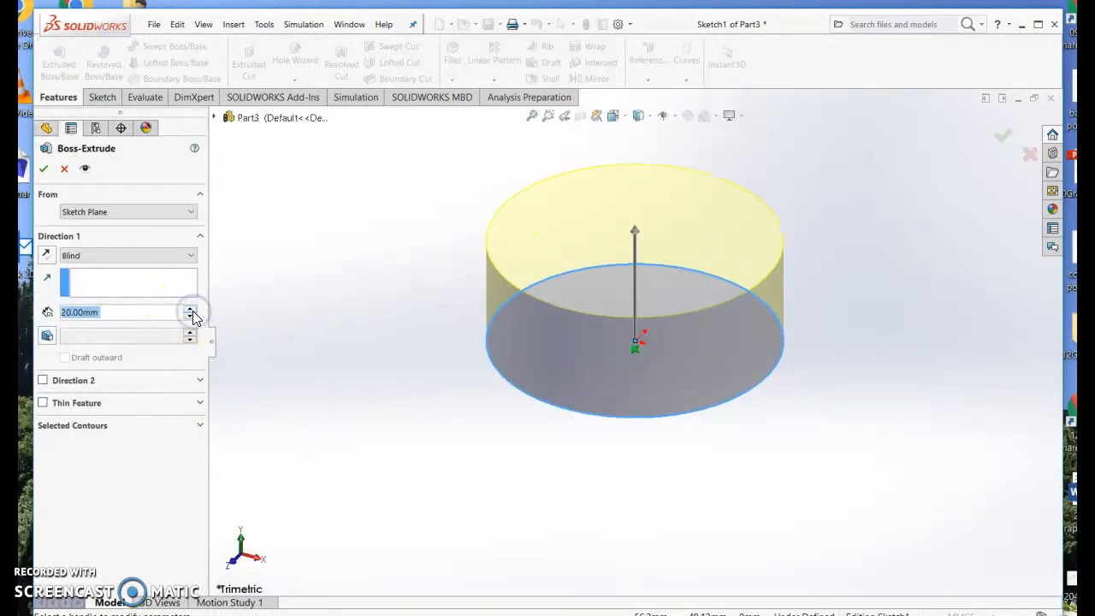
click(191, 309)
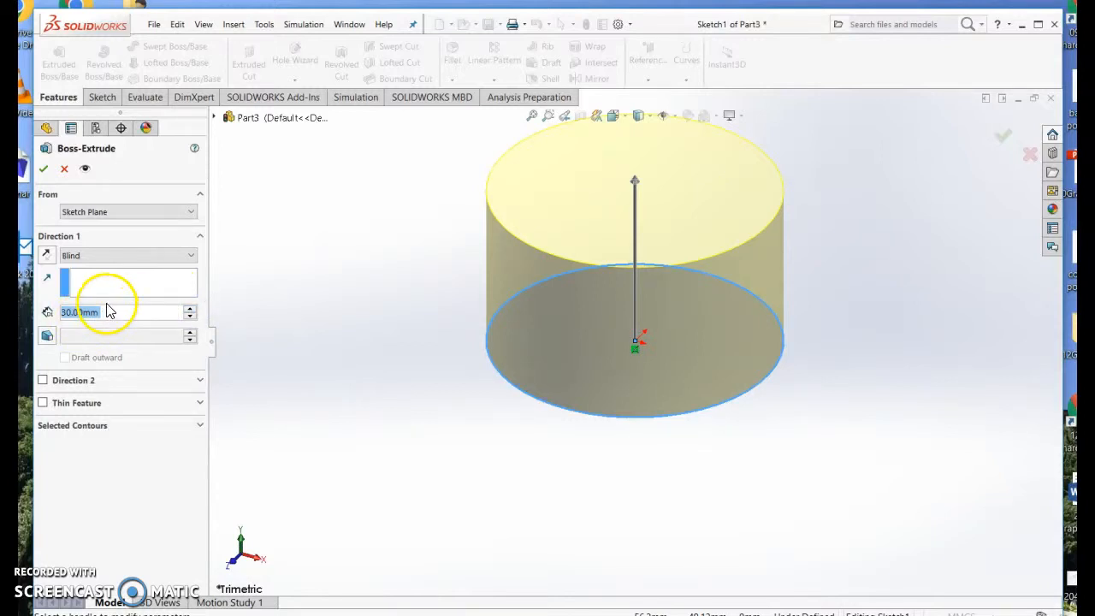
text(35)
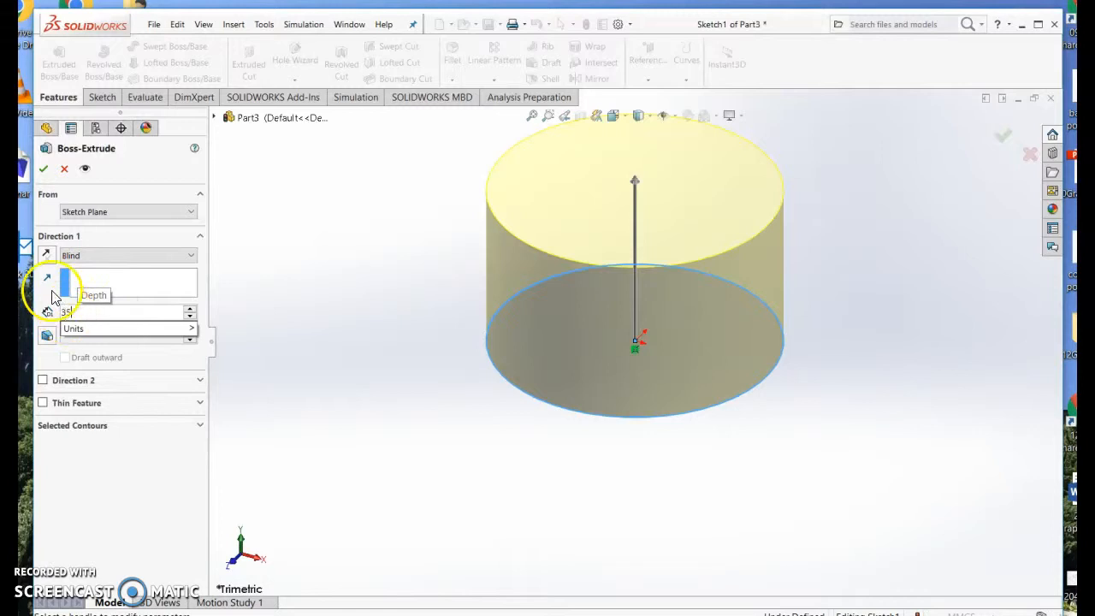
click(44, 169)
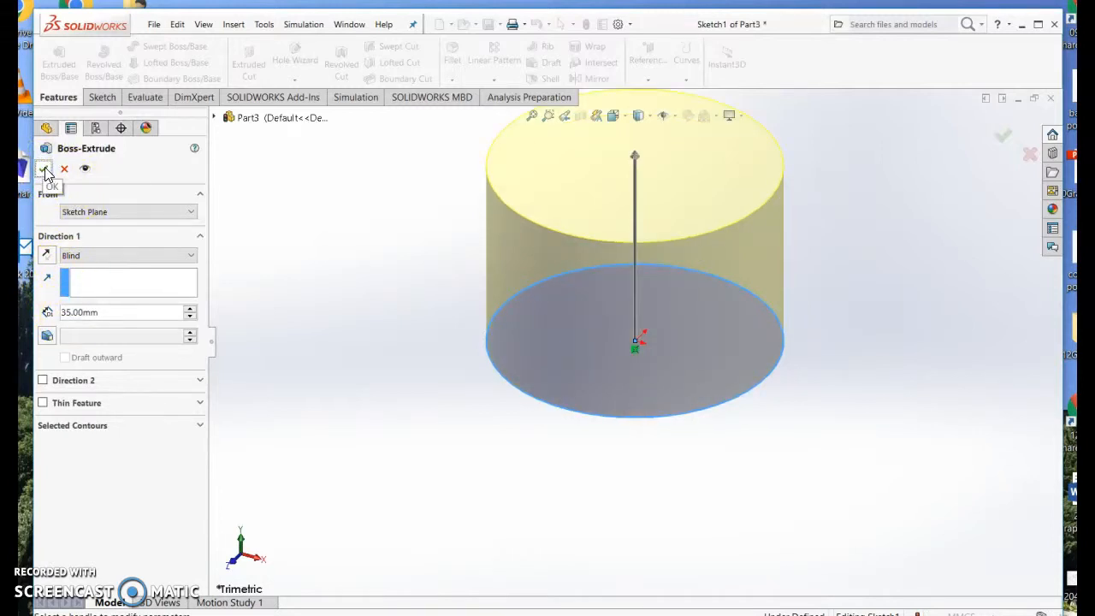
click(46, 170)
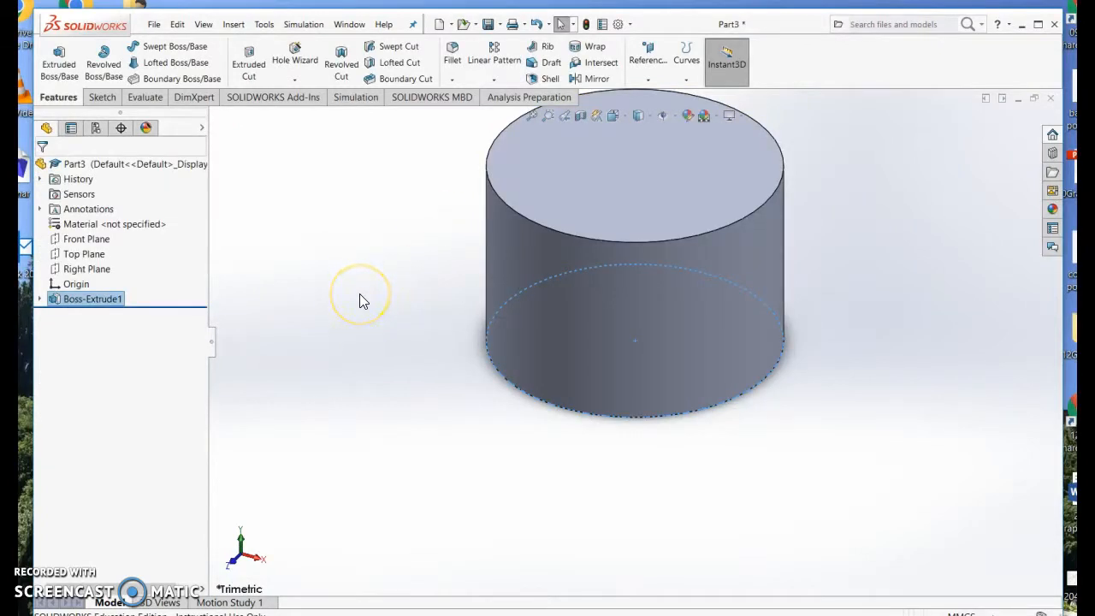
key(f)
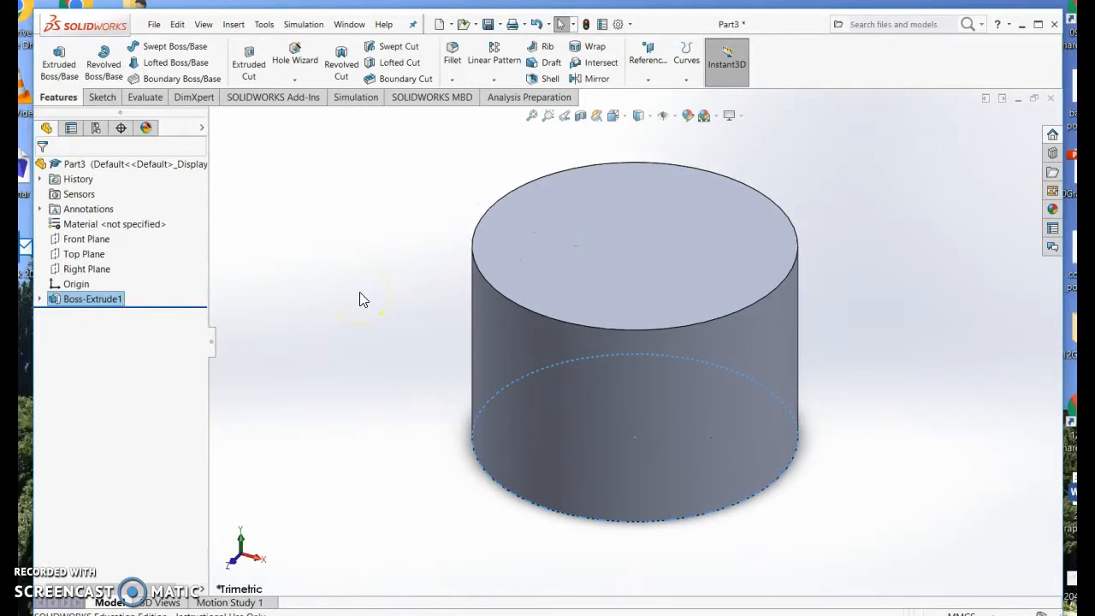
key(z)
key(z)
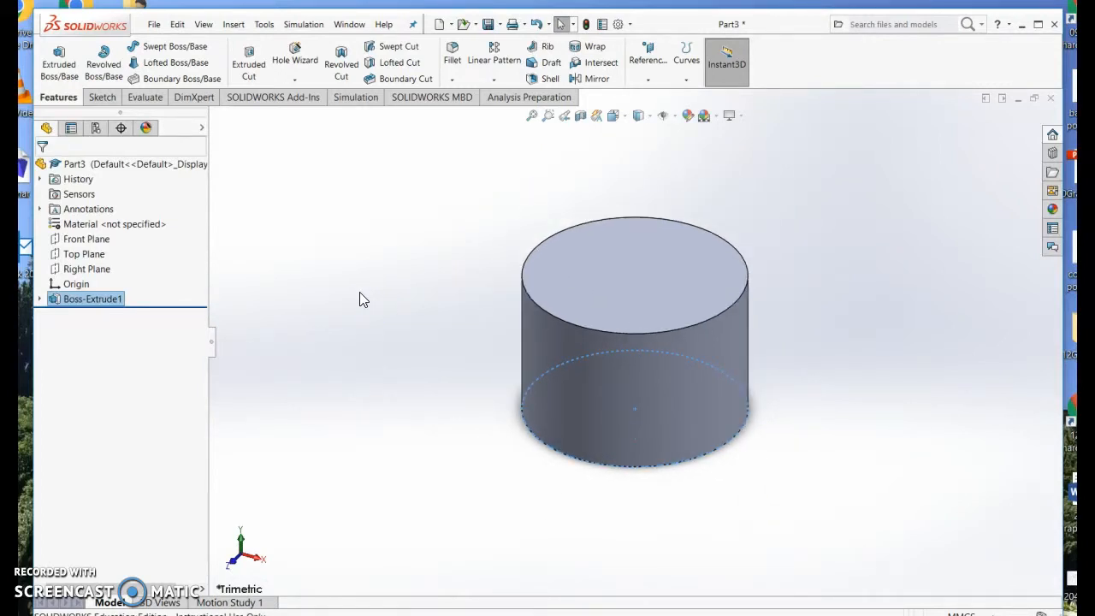
key(shift+z)
key(shift+z)
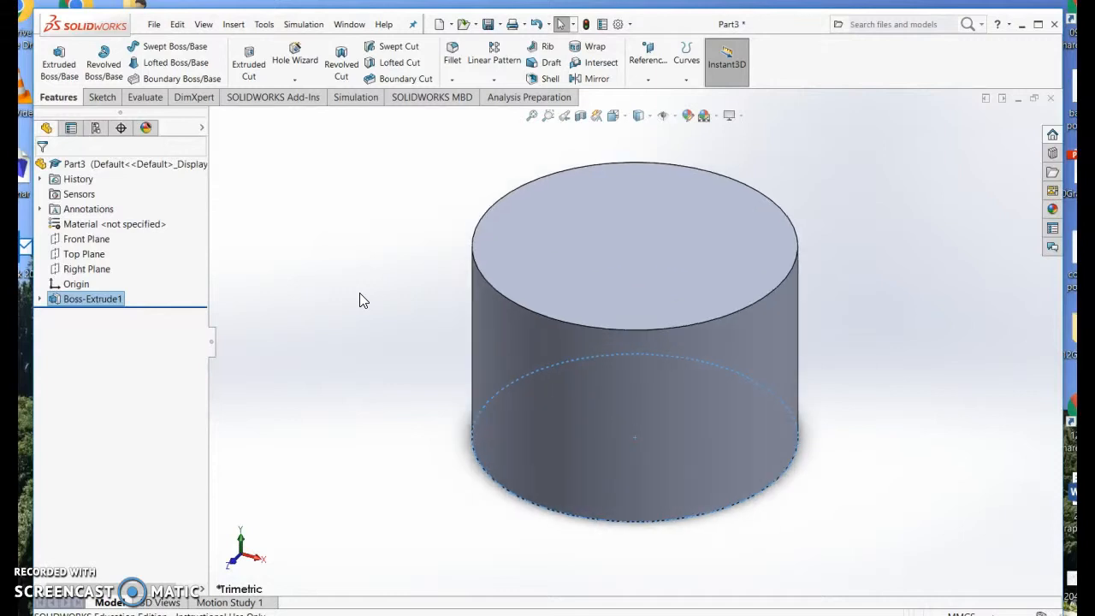
click(428, 313)
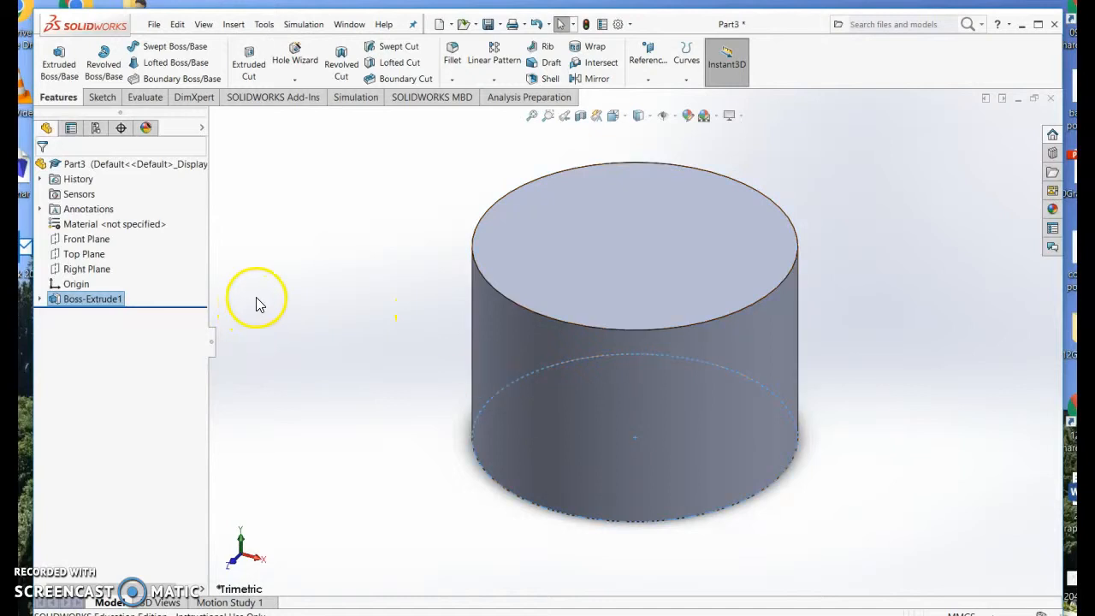
Select the Front Plane and orient the view to look straight at it.
click(95, 241)
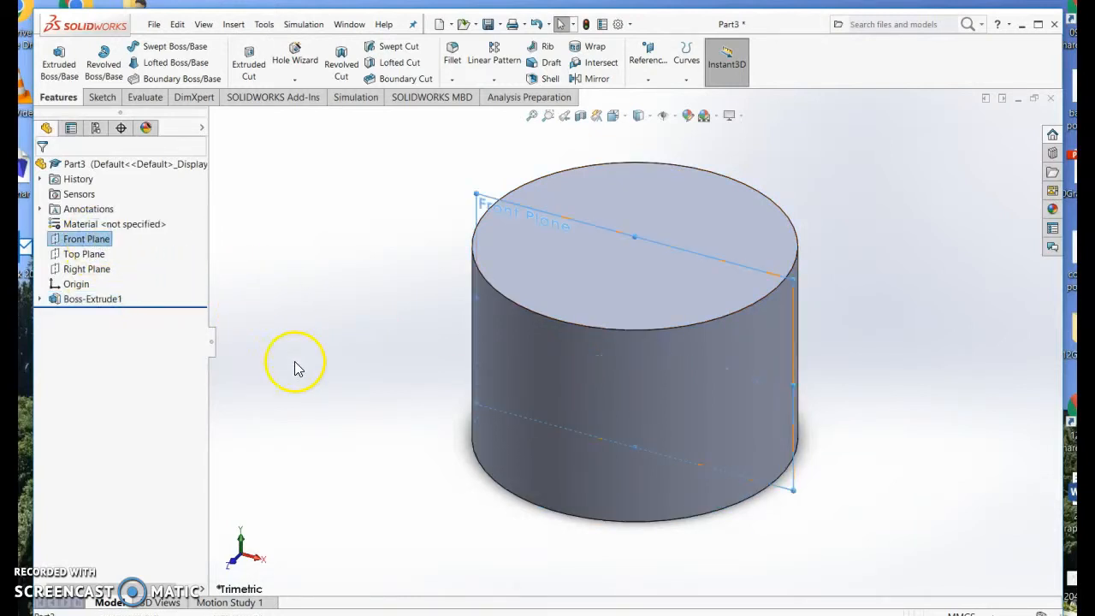
key(ctrl+8)
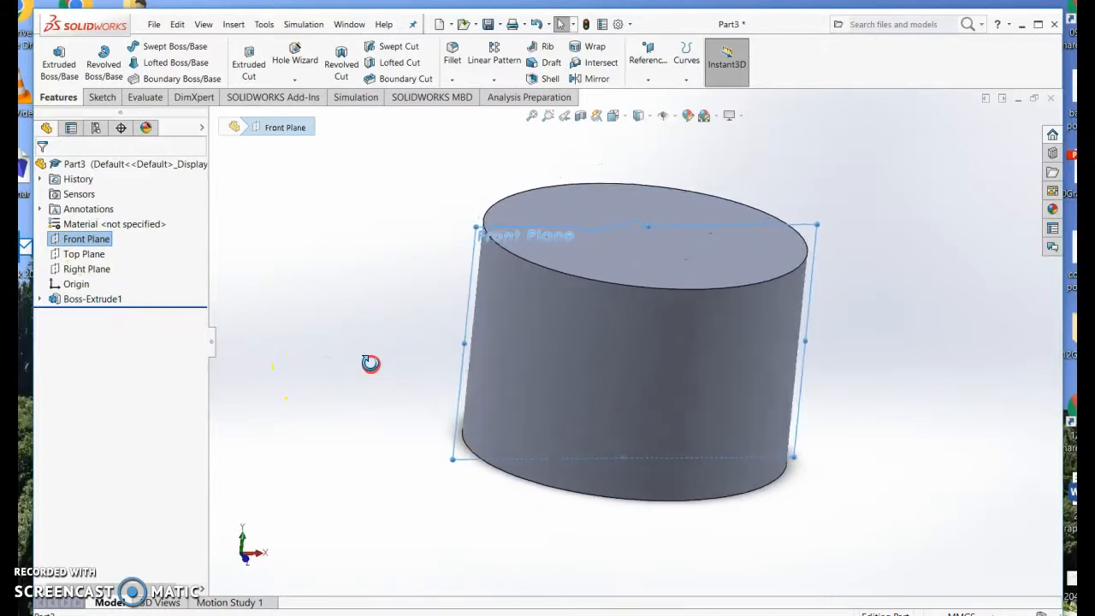
mouse_move(341, 326)
middle_down()
mouse_move(347, 299)
mouse_move(343, 325)
mouse_move(379, 328)
mouse_move(361, 328)
mouse_move(344, 300)
mouse_move(348, 318)
middle_up()
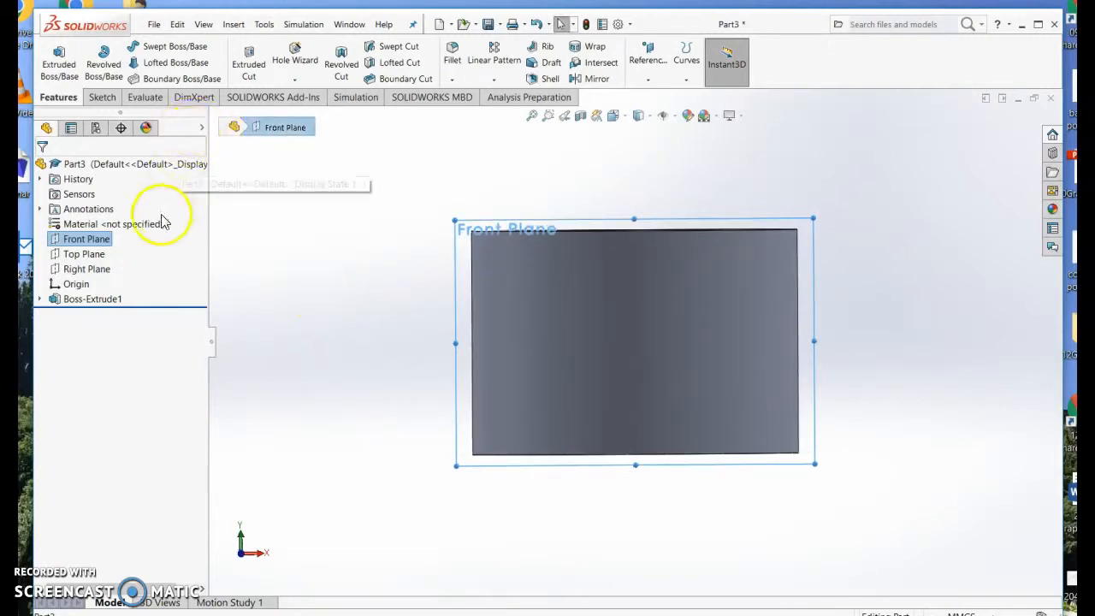
click(103, 98)
click(159, 65)
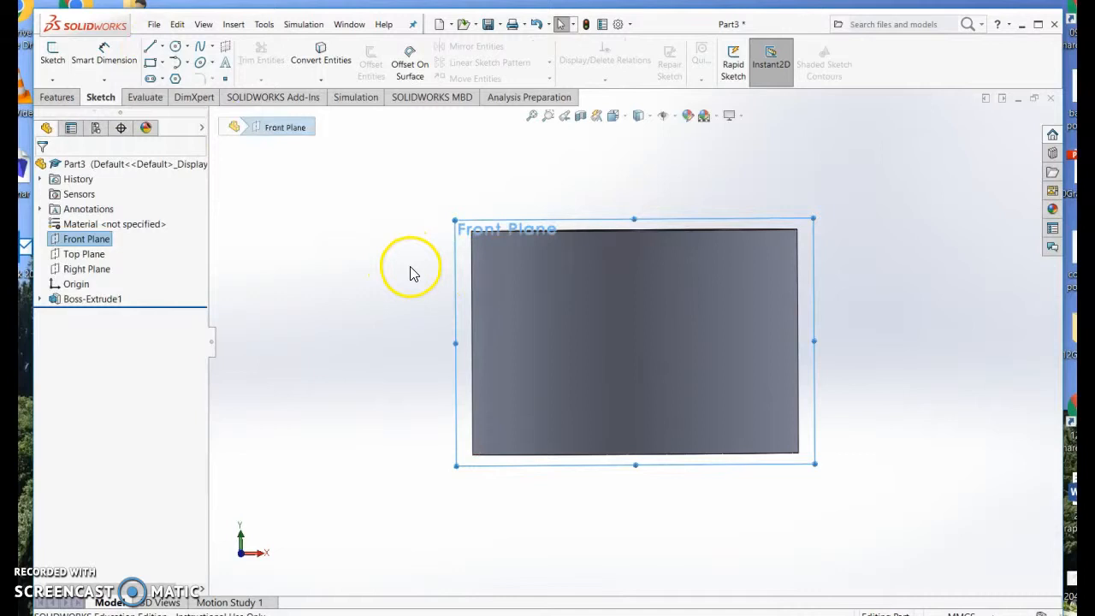
drag(403, 263, 548, 271)
click(149, 45)
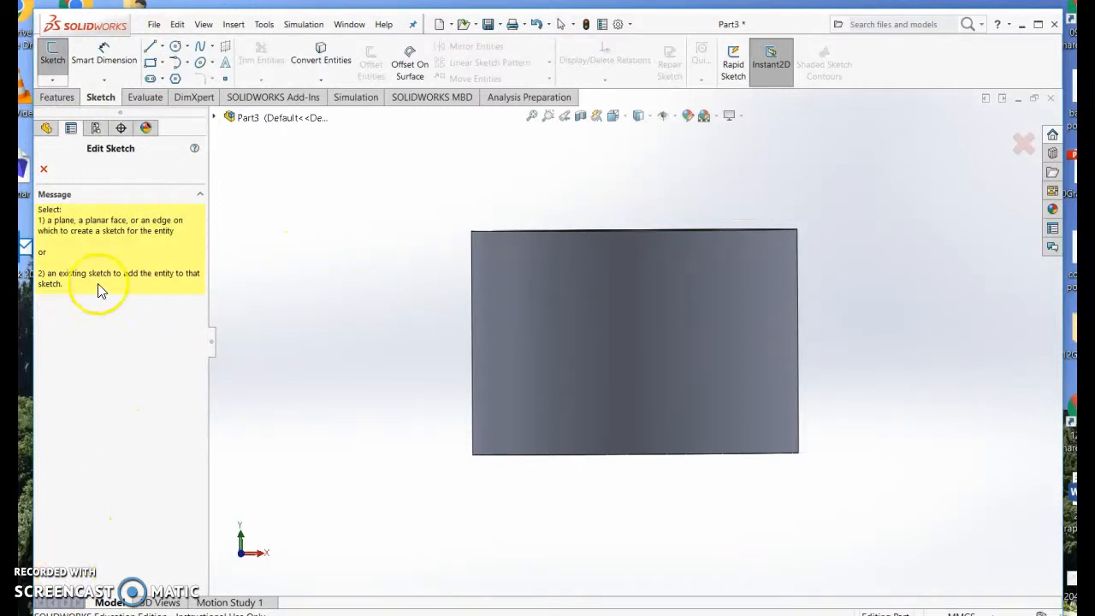
click(44, 165)
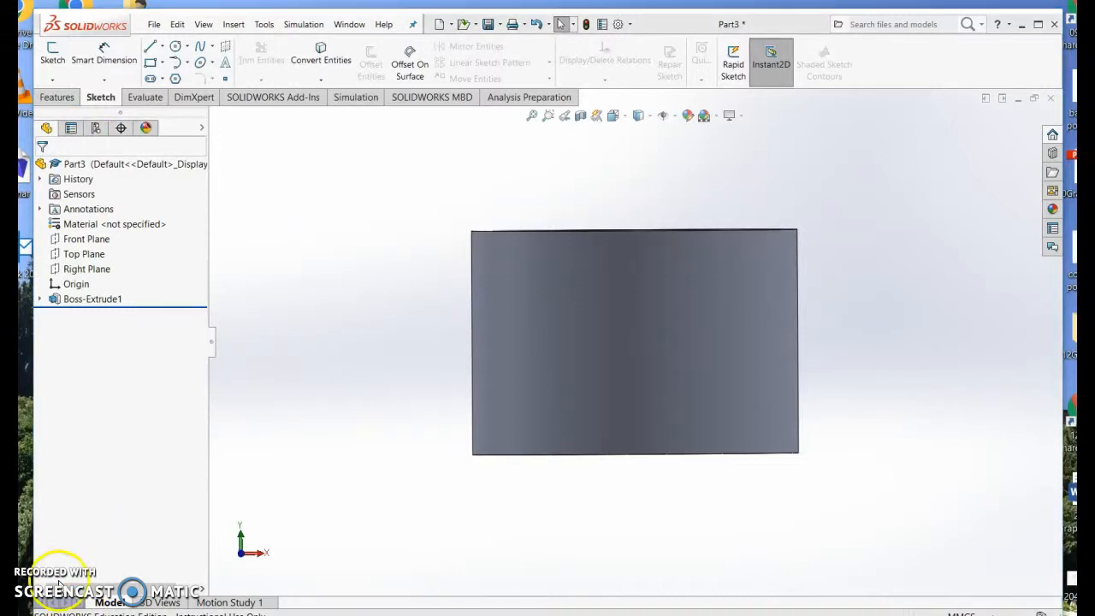
Sketch a horizontal line about 80 mm long on the Front Plane, about 29 mm above the origin, crossing the full width of the cylinder.
click(86, 239)
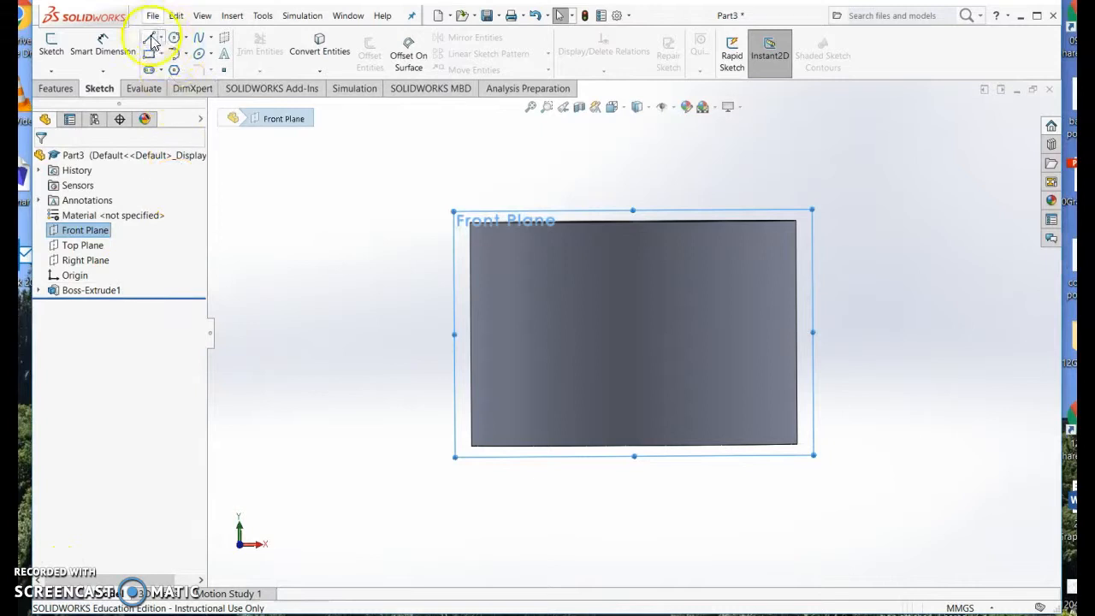
click(151, 39)
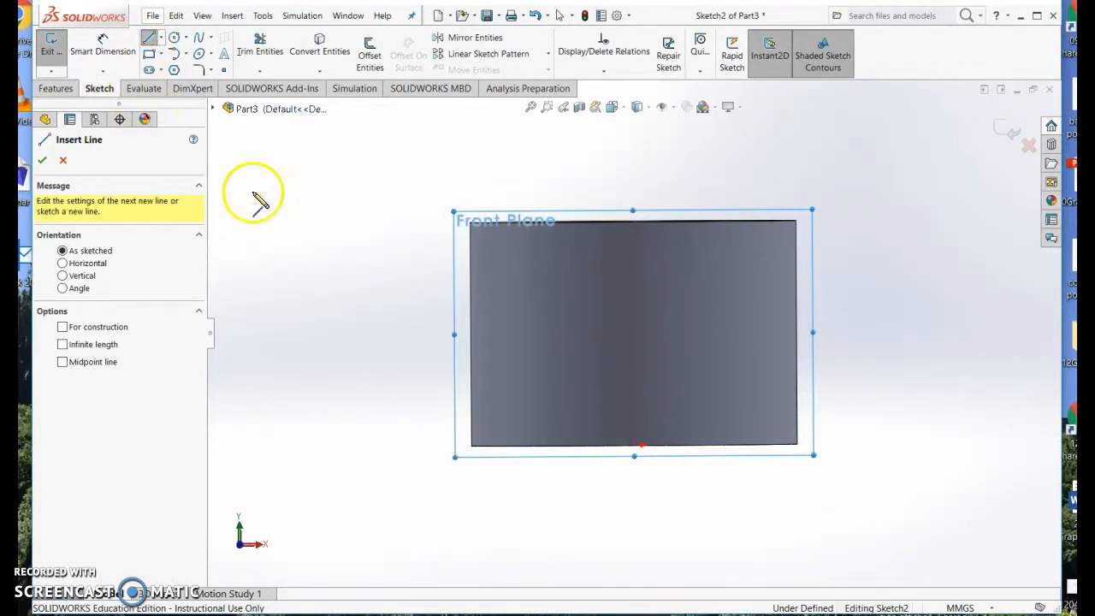
click(390, 258)
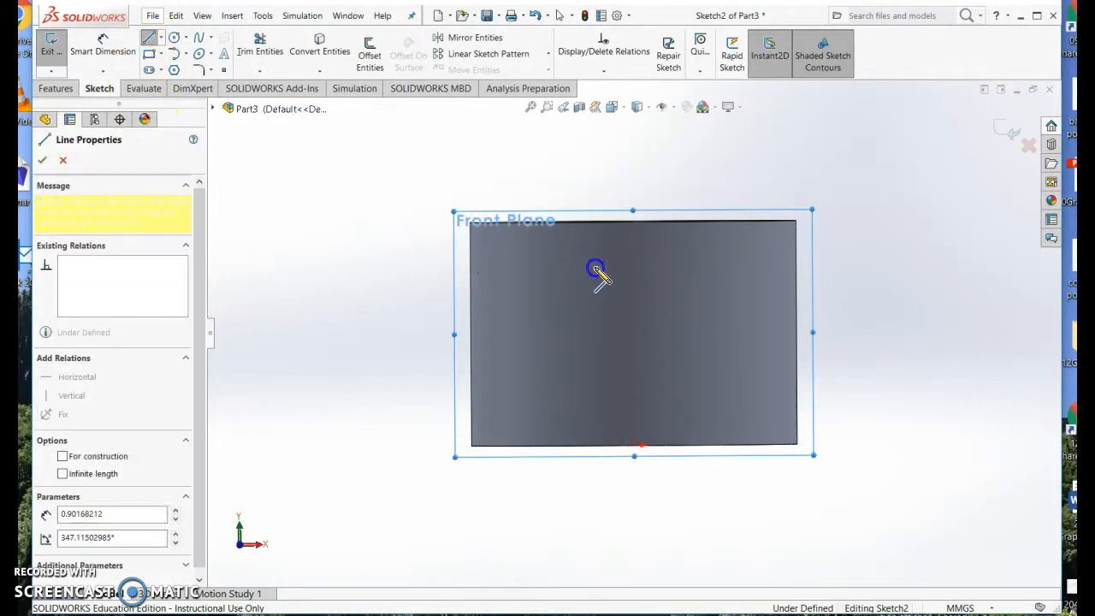
click(900, 256)
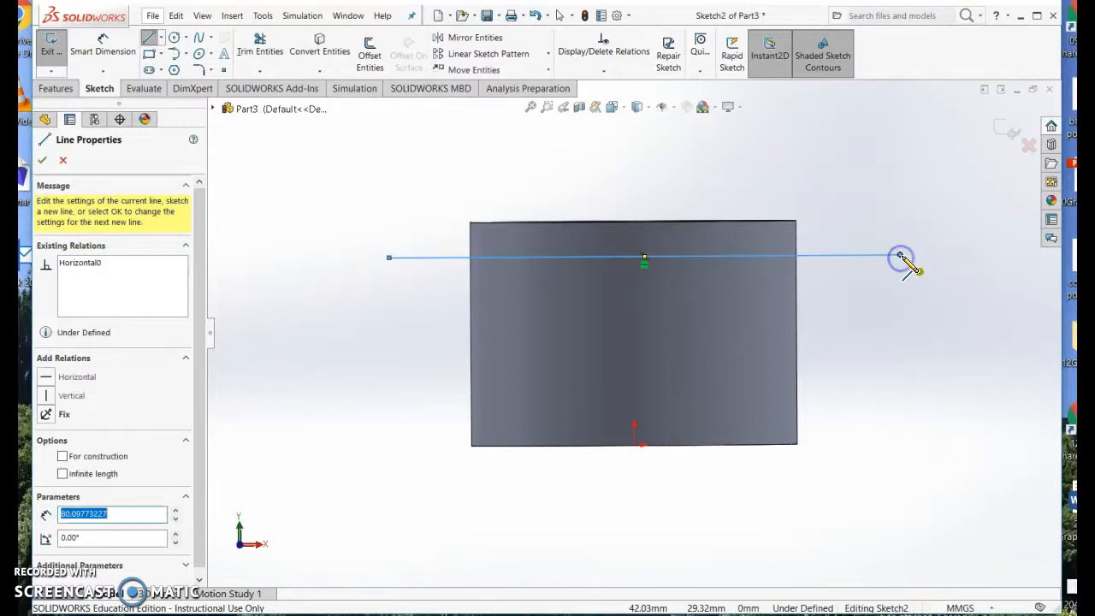
click(388, 258)
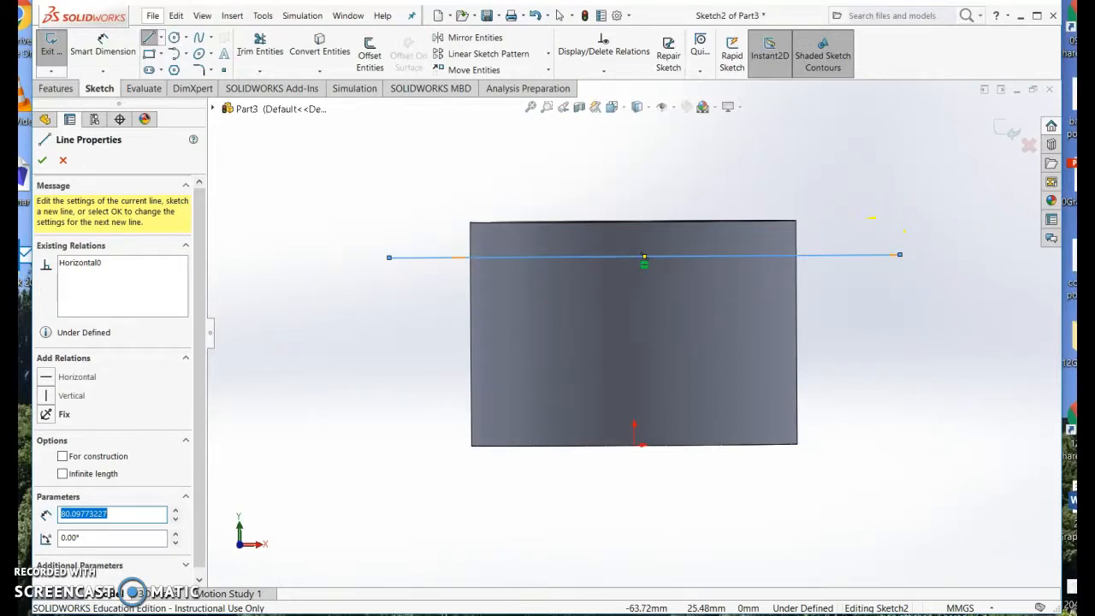
click(43, 162)
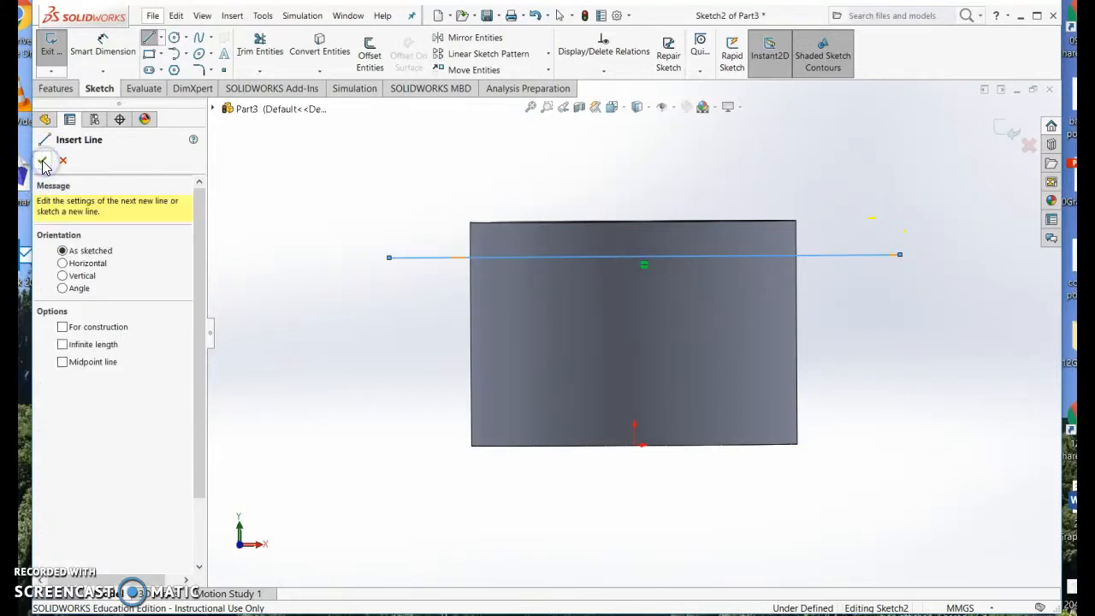
Cut away the upper portion of the cylinder with an Extruded Cut from the line, using Through All - Both.
click(55, 89)
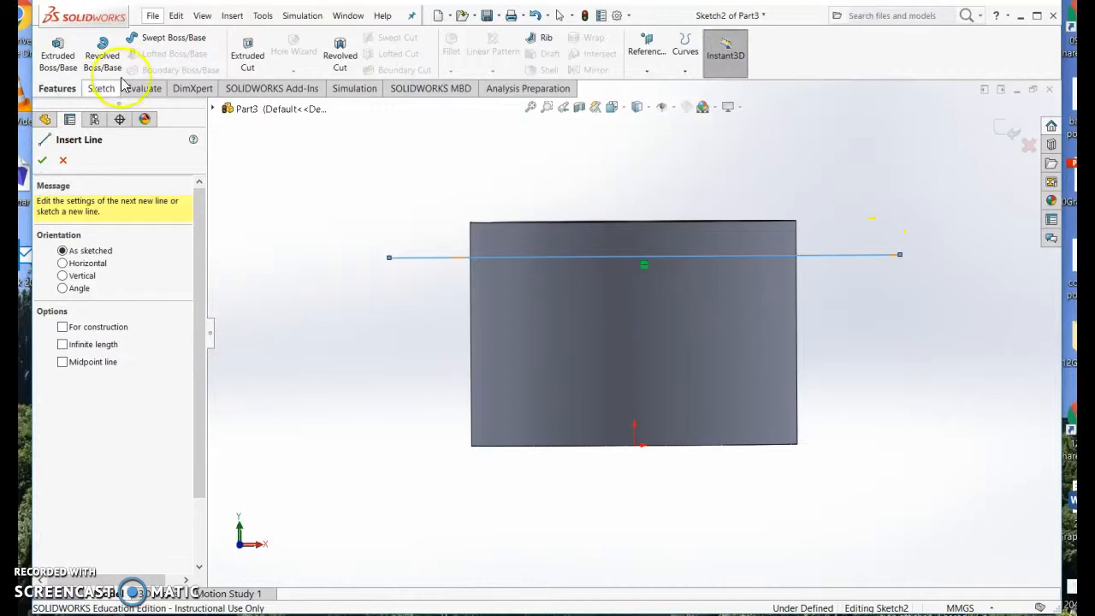
click(248, 55)
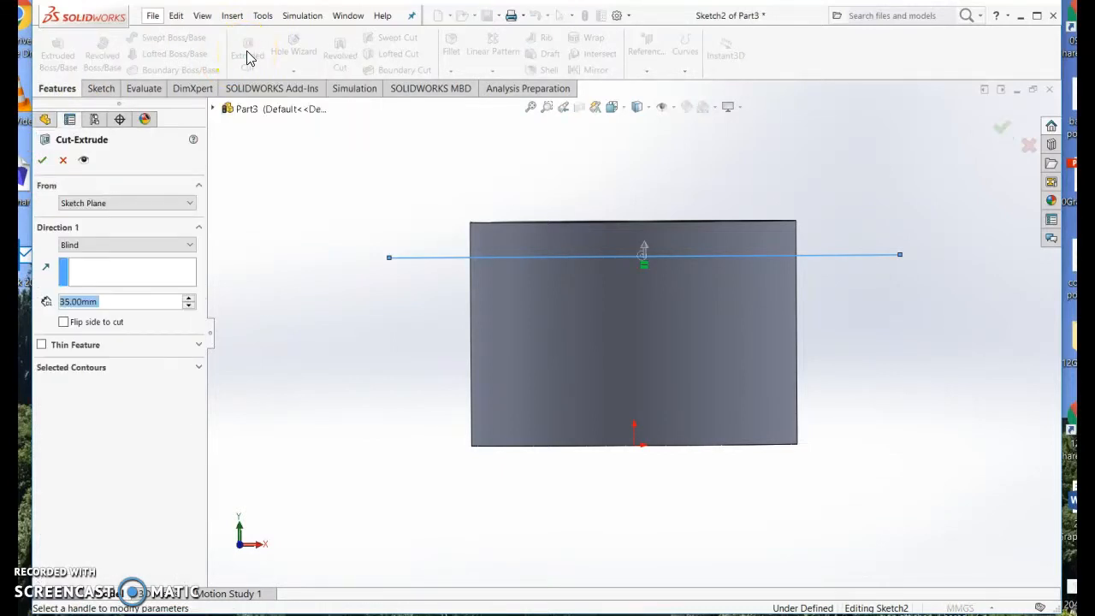
click(192, 246)
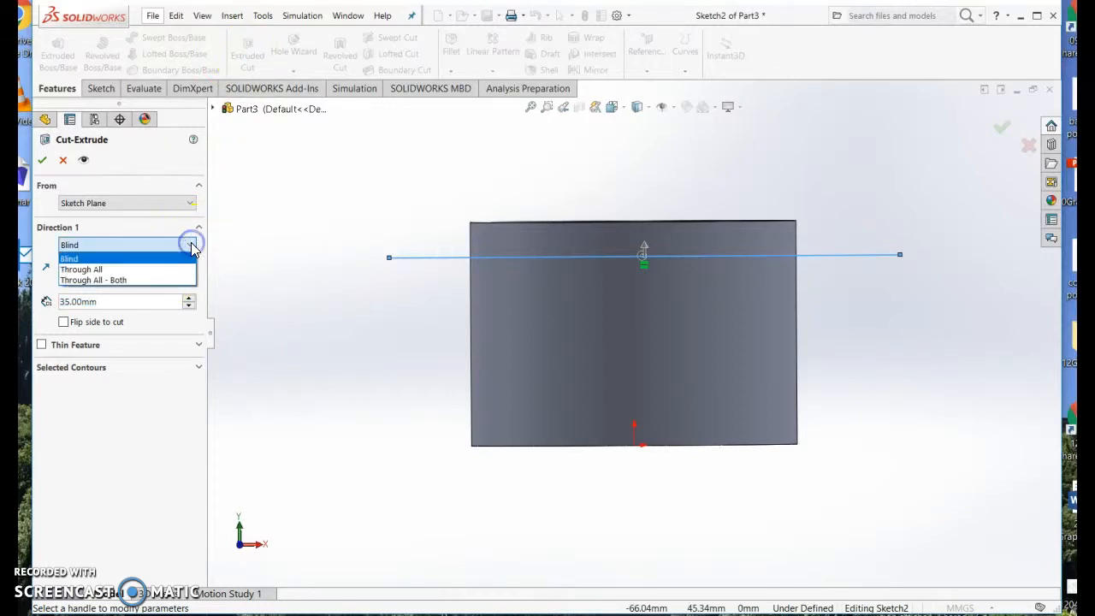
click(148, 280)
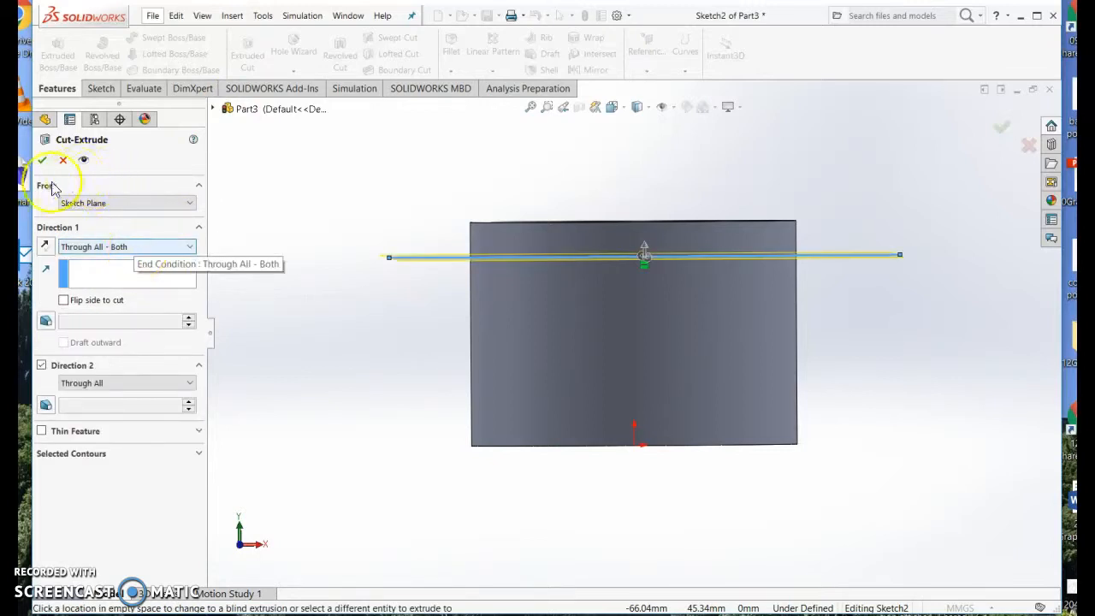
click(42, 159)
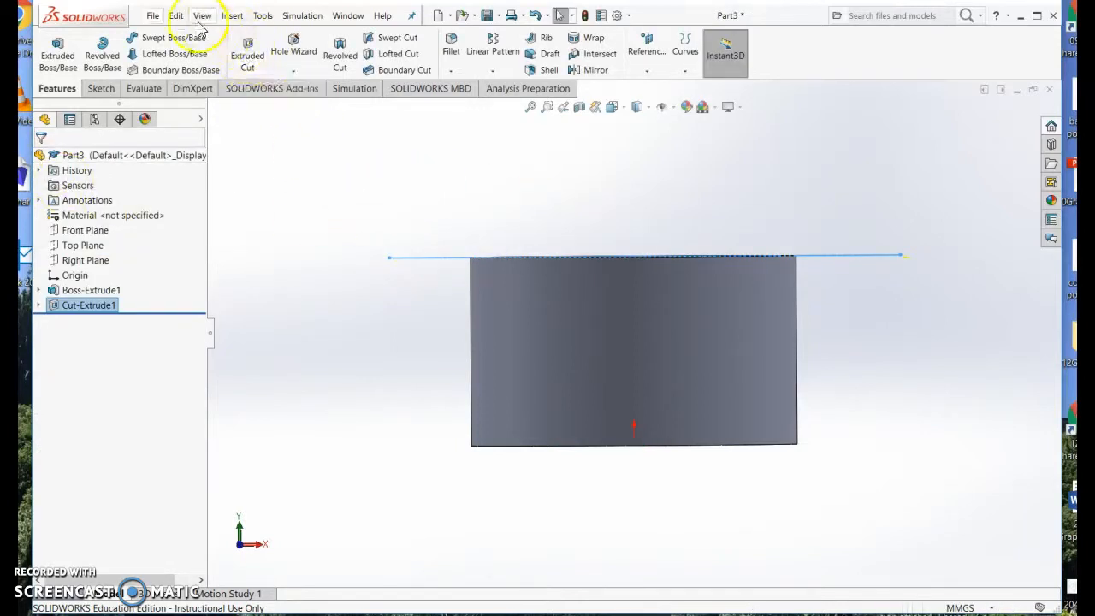
Save the part as Circle bottom in the Solidworks boxes folder.
click(152, 16)
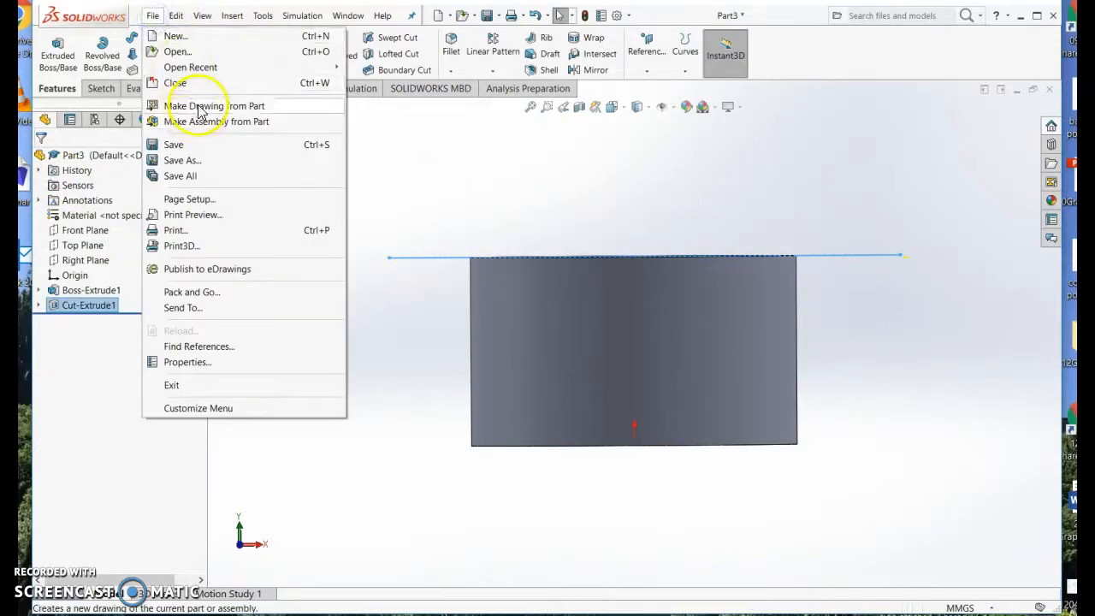
click(181, 161)
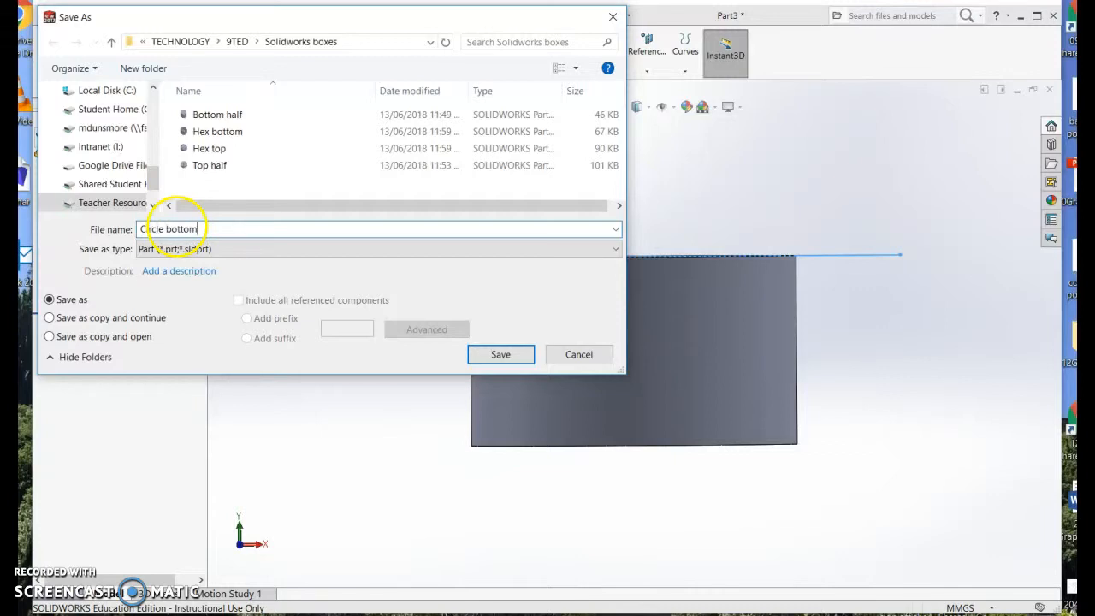
click(516, 357)
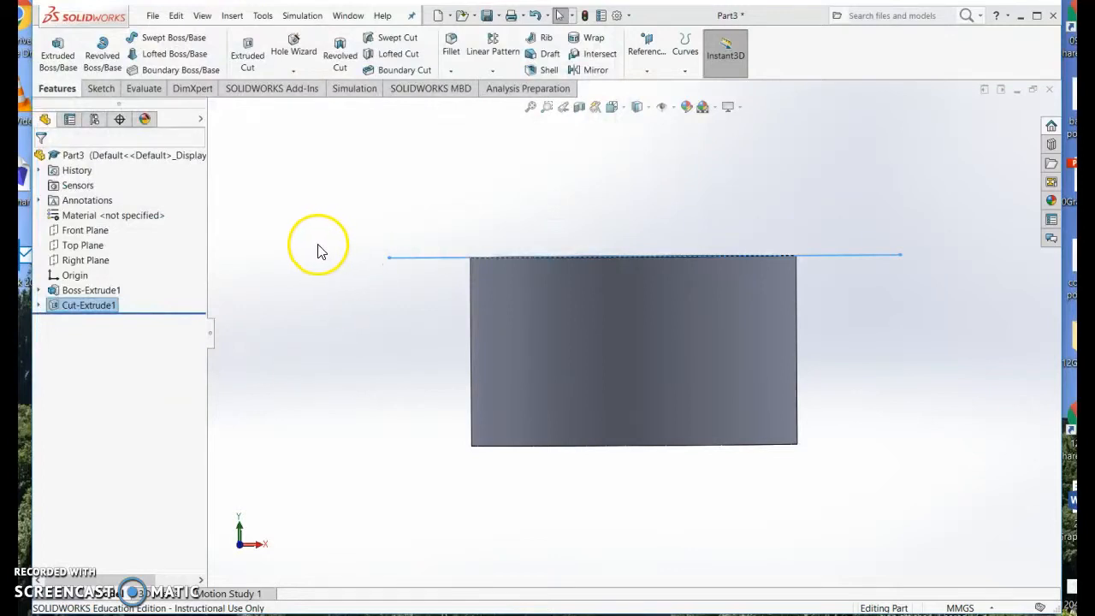
Edit the extruded cut feature and flip its cut side so the lower portion is removed and the thin upper disc is kept.
middle_drag(330, 248, 316, 293)
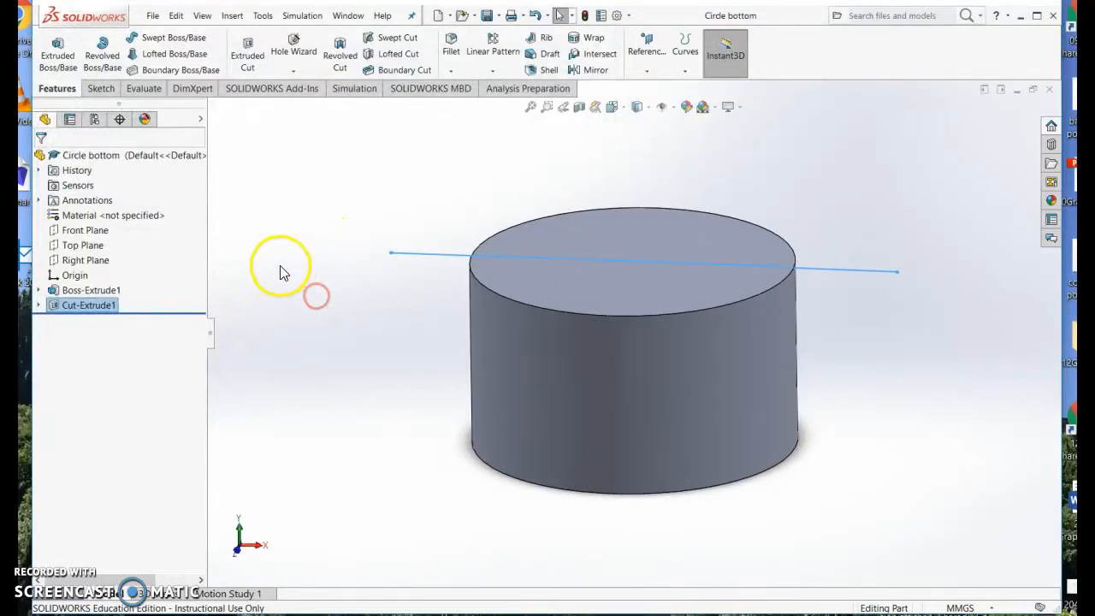
right_click(111, 308)
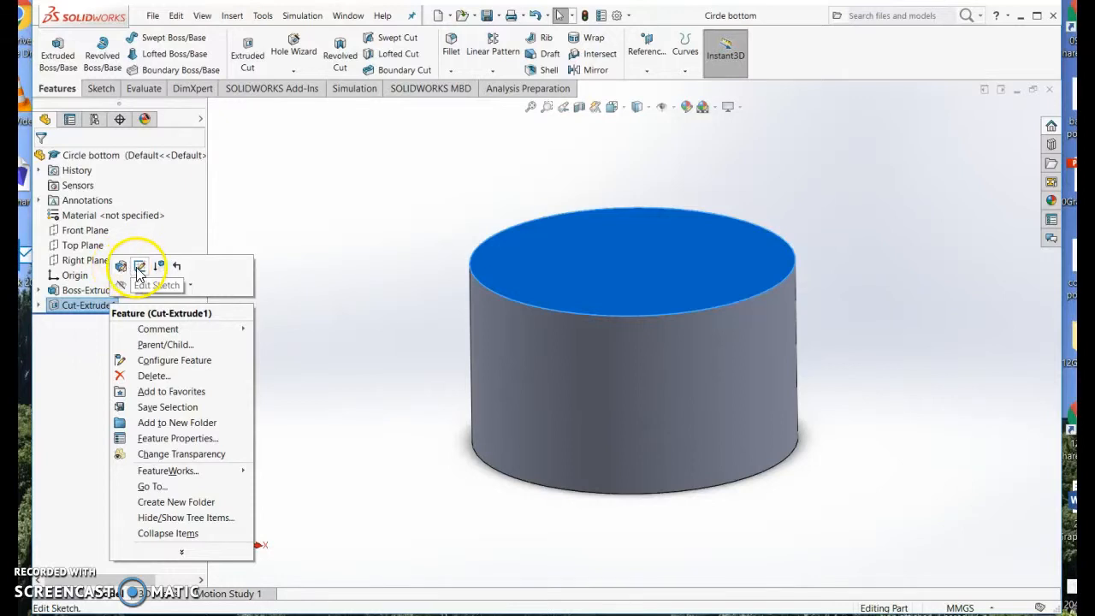
click(123, 268)
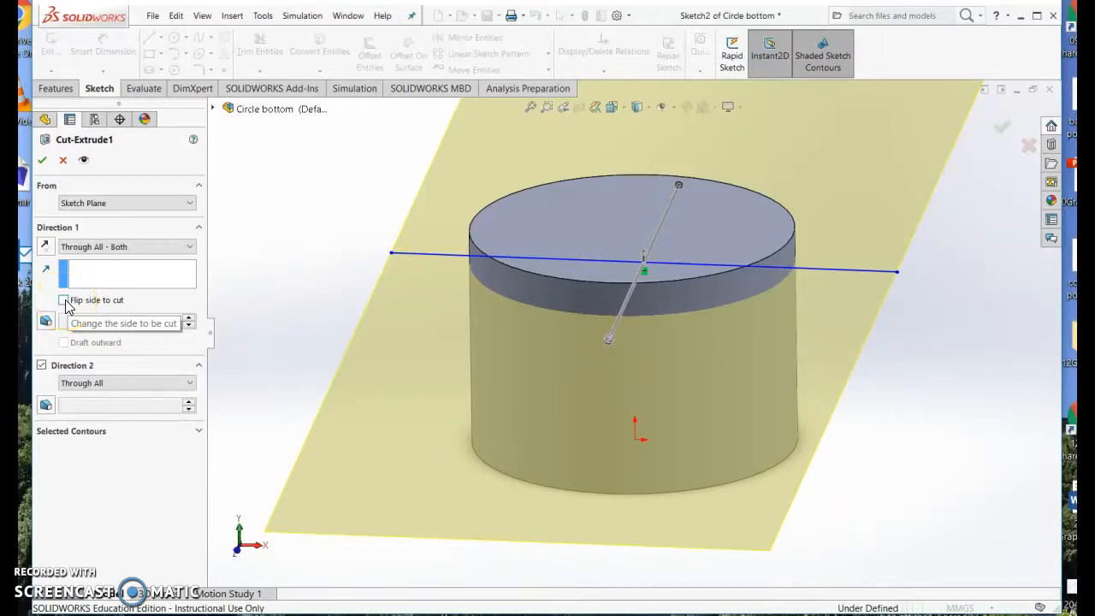
click(66, 302)
click(42, 160)
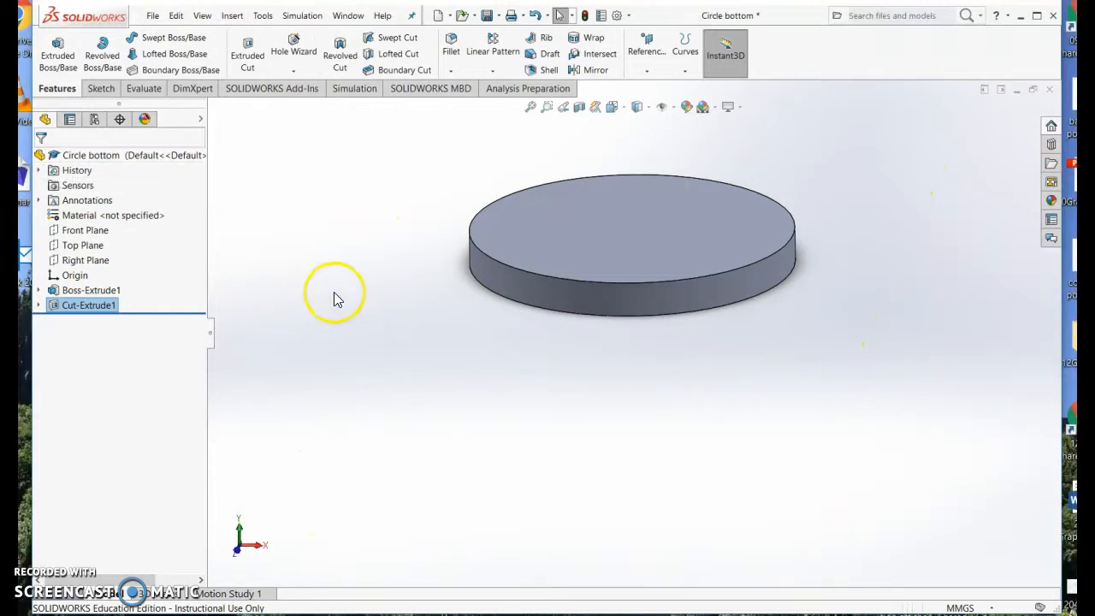
Save the thin disc as a separate part named Circle lid.
click(154, 19)
click(196, 163)
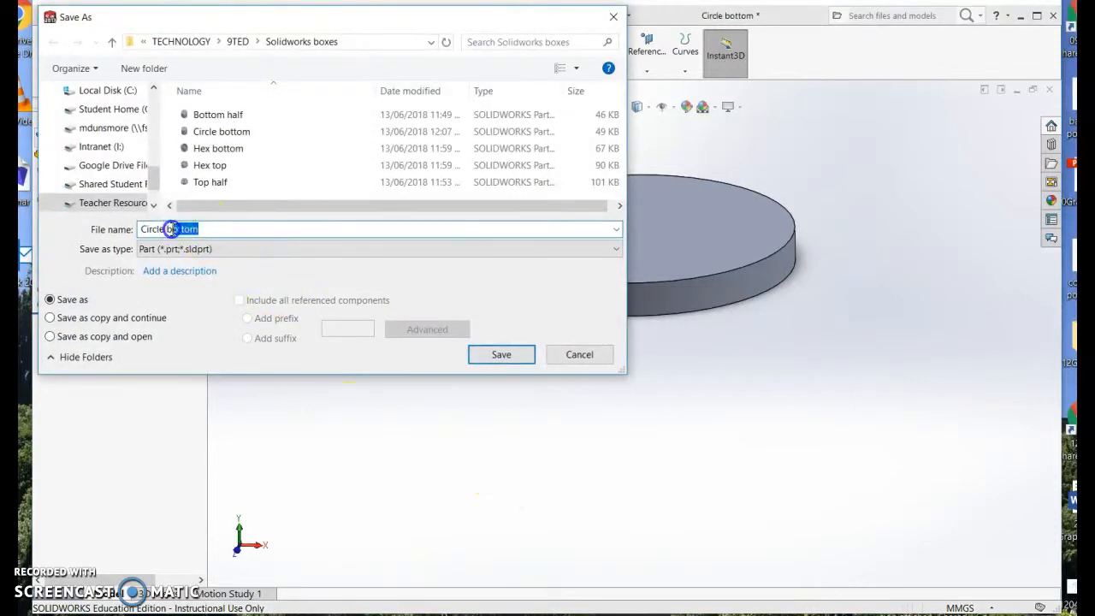
key(BackSpace)
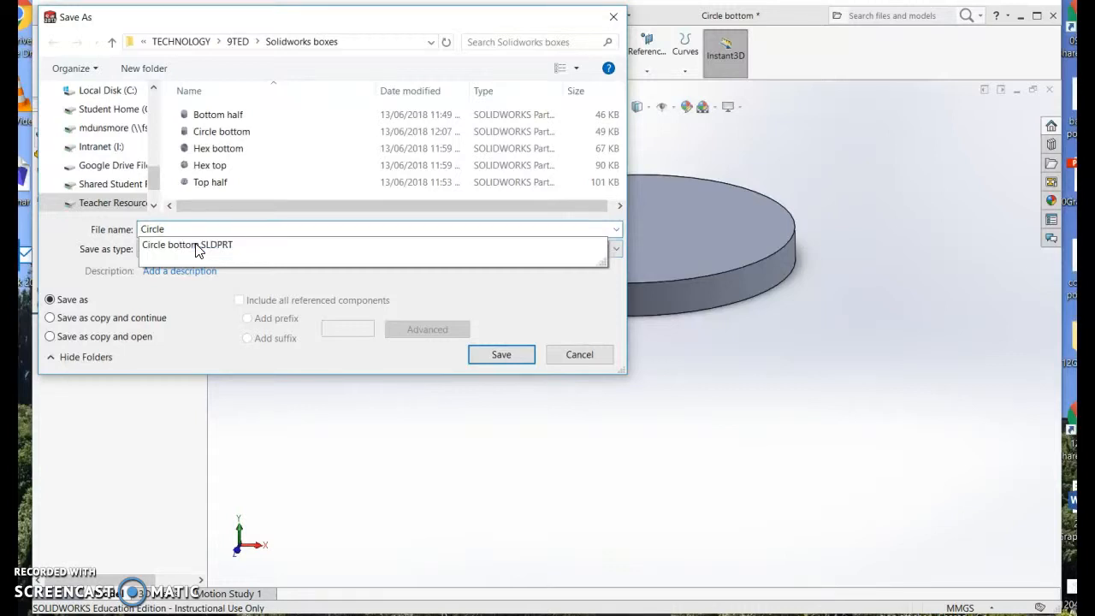
text(lid)
click(496, 354)
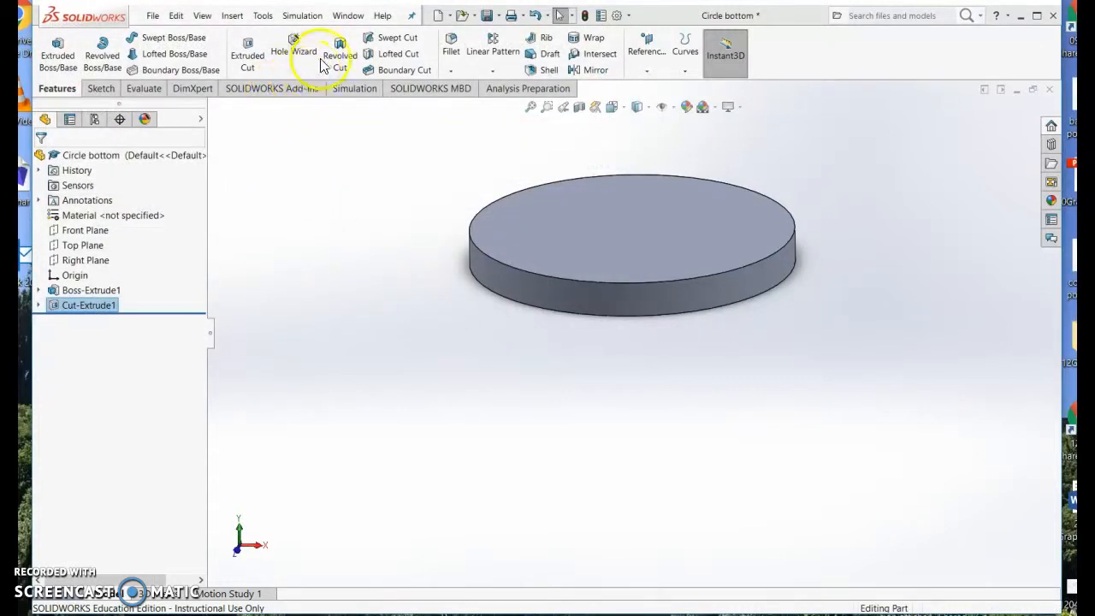
Open the saved Circle bottom part.
click(154, 16)
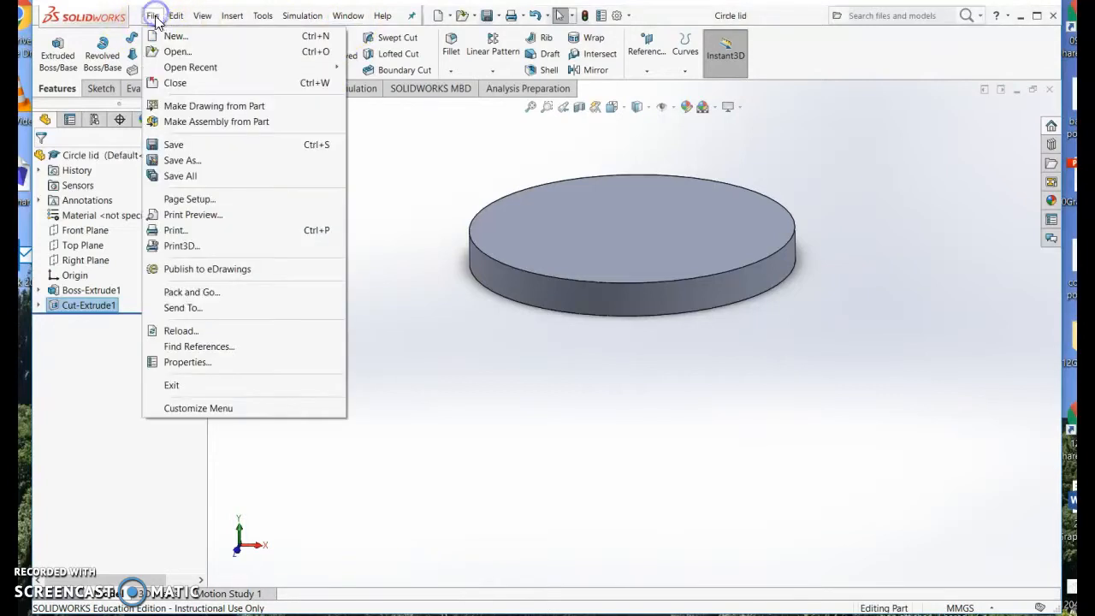
click(175, 53)
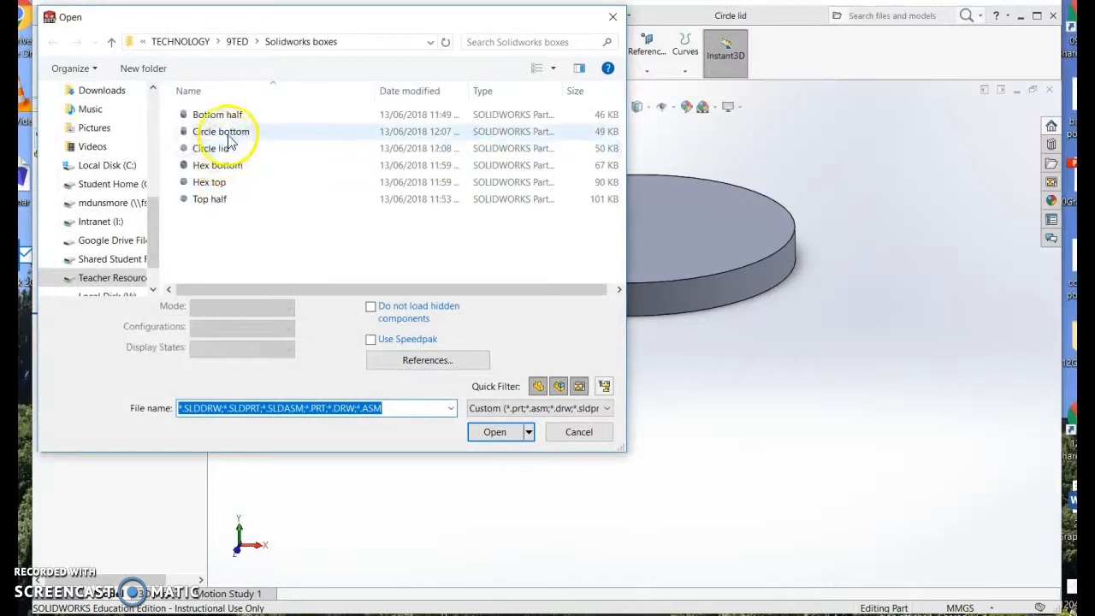
double_click(230, 135)
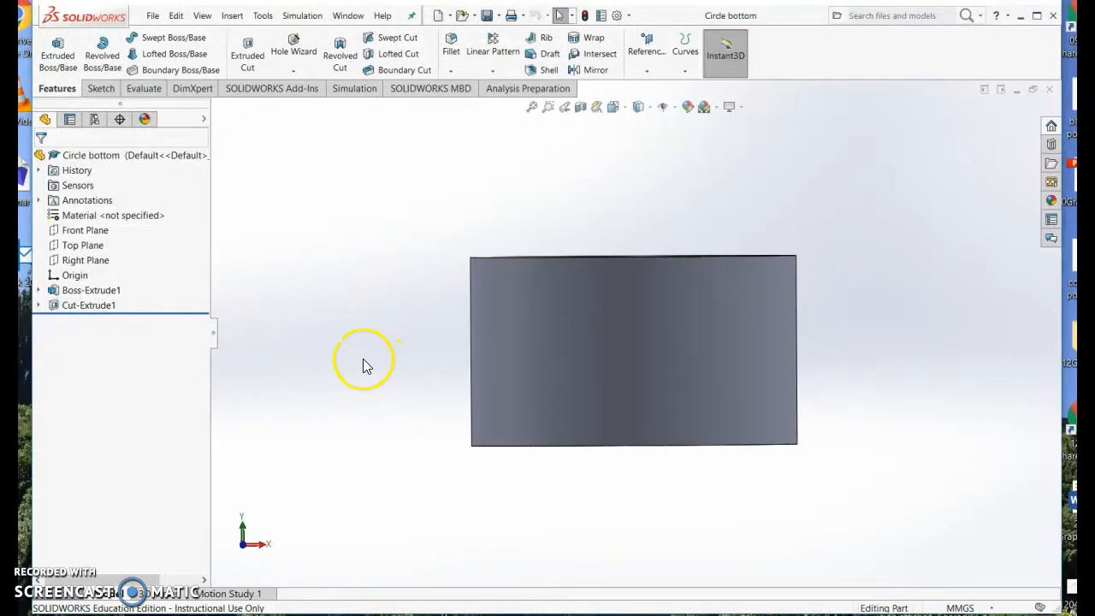
Shell the cylinder with its top face removed and a wall thickness of 2 mm, and save the part.
middle_drag(349, 306, 331, 398)
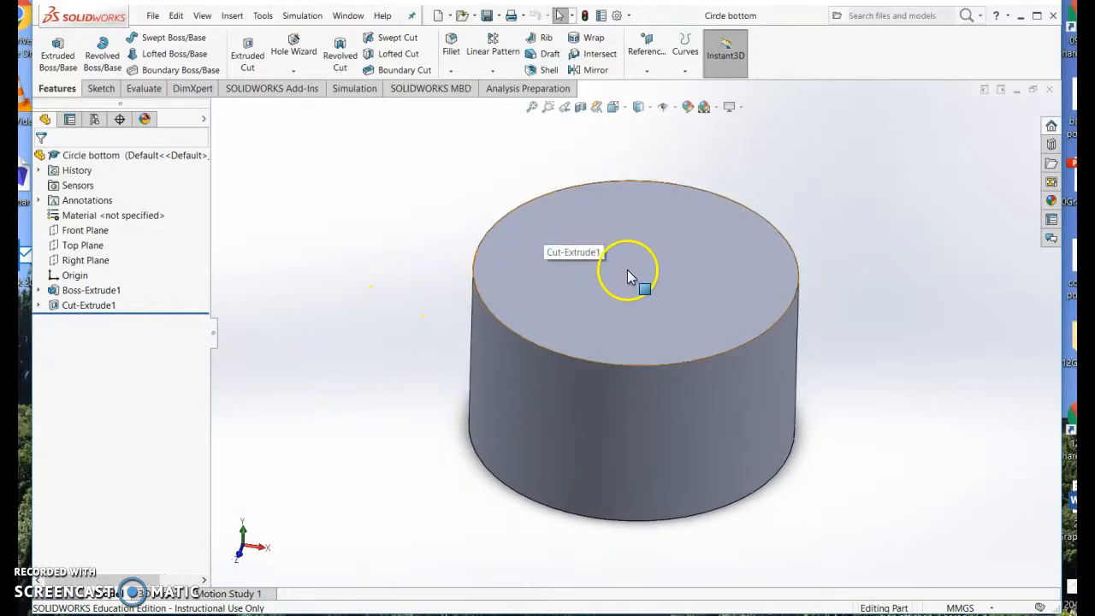
click(677, 274)
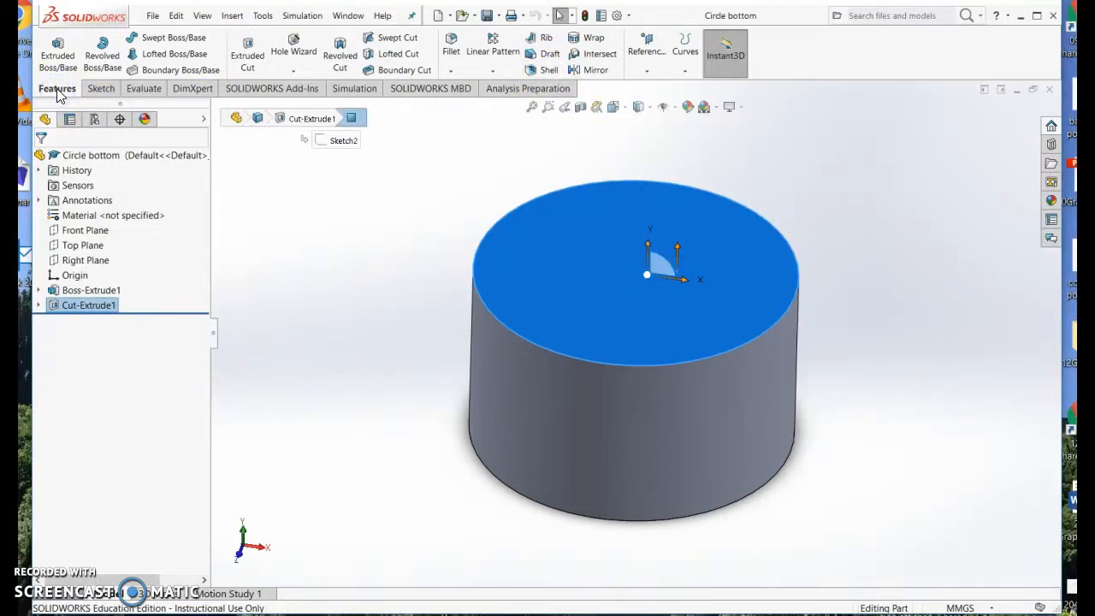
click(543, 72)
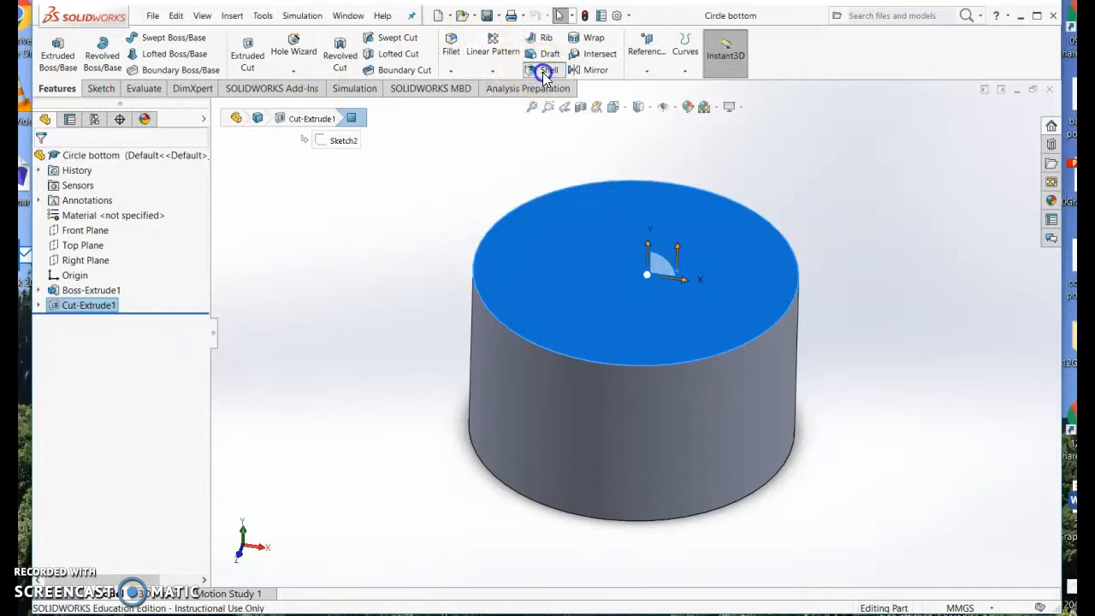
click(102, 206)
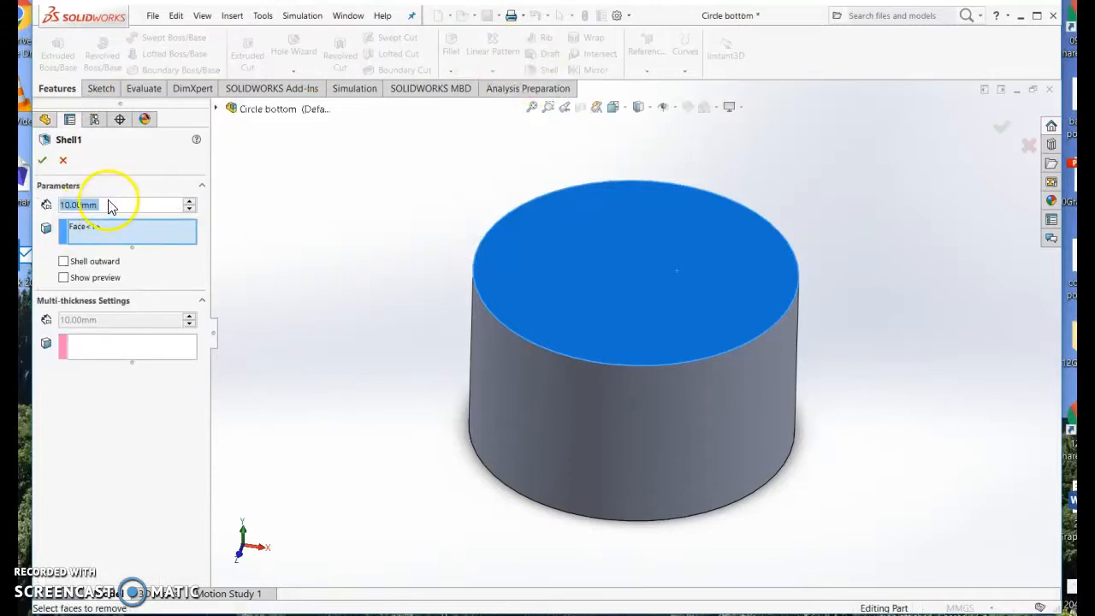
text(2)
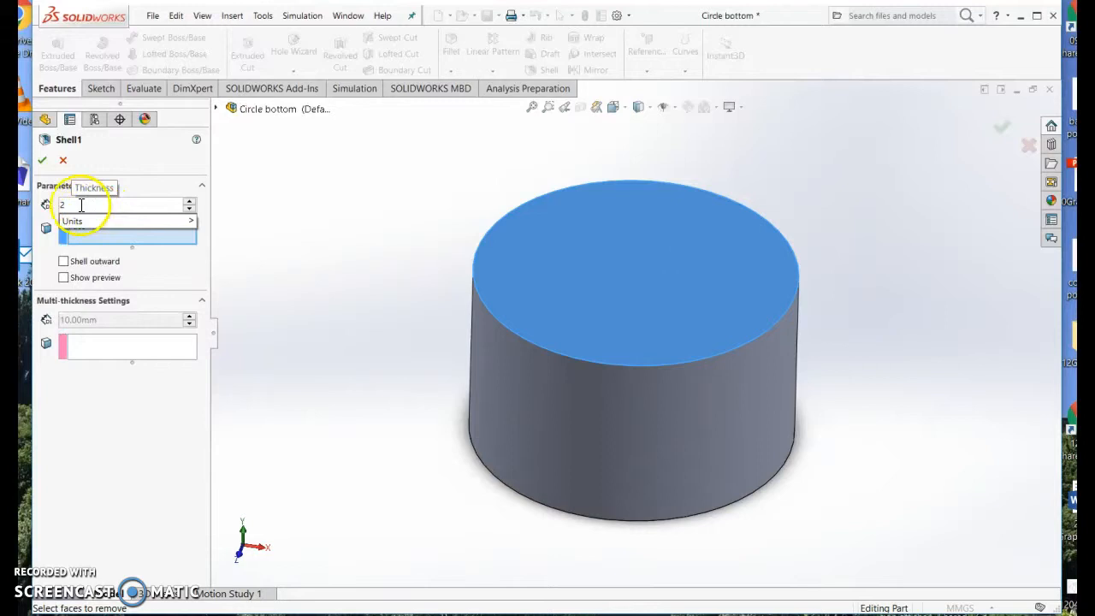
click(44, 160)
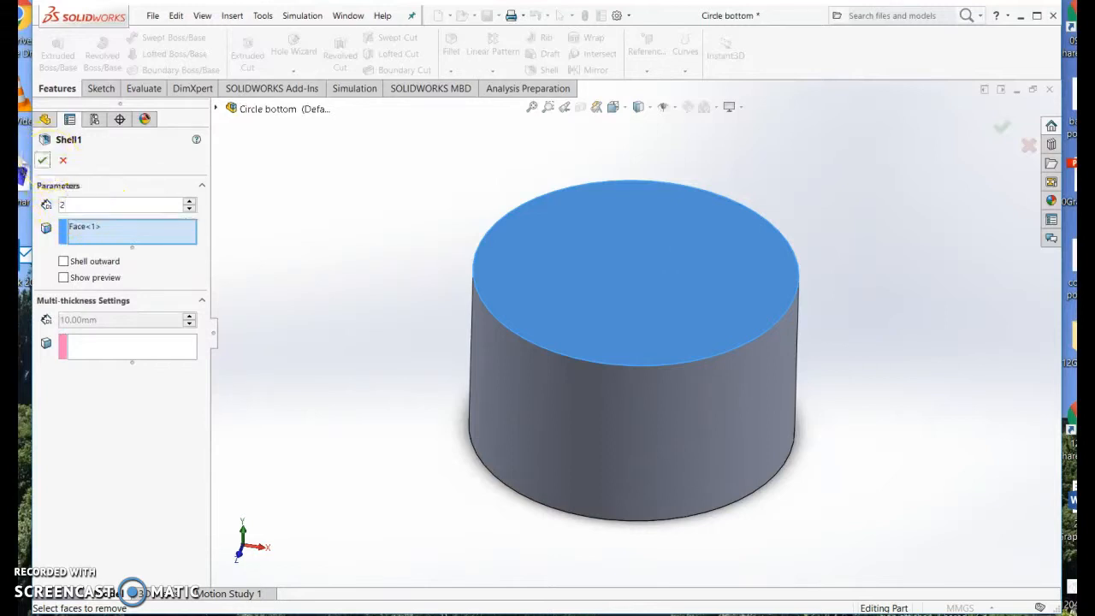
click(44, 161)
middle_drag(358, 239, 349, 276)
click(154, 18)
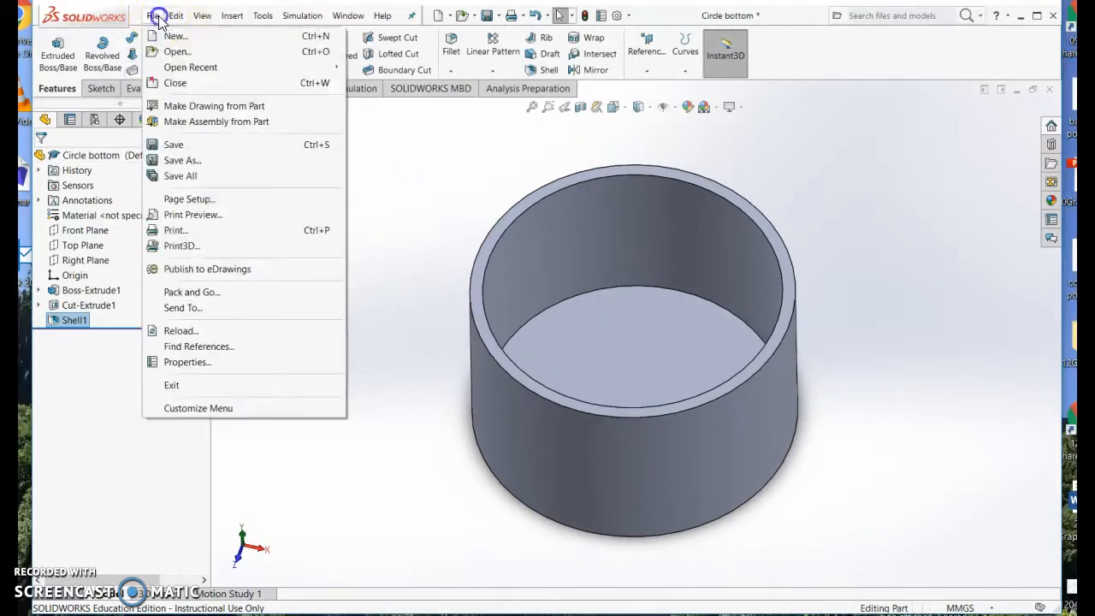
click(175, 145)
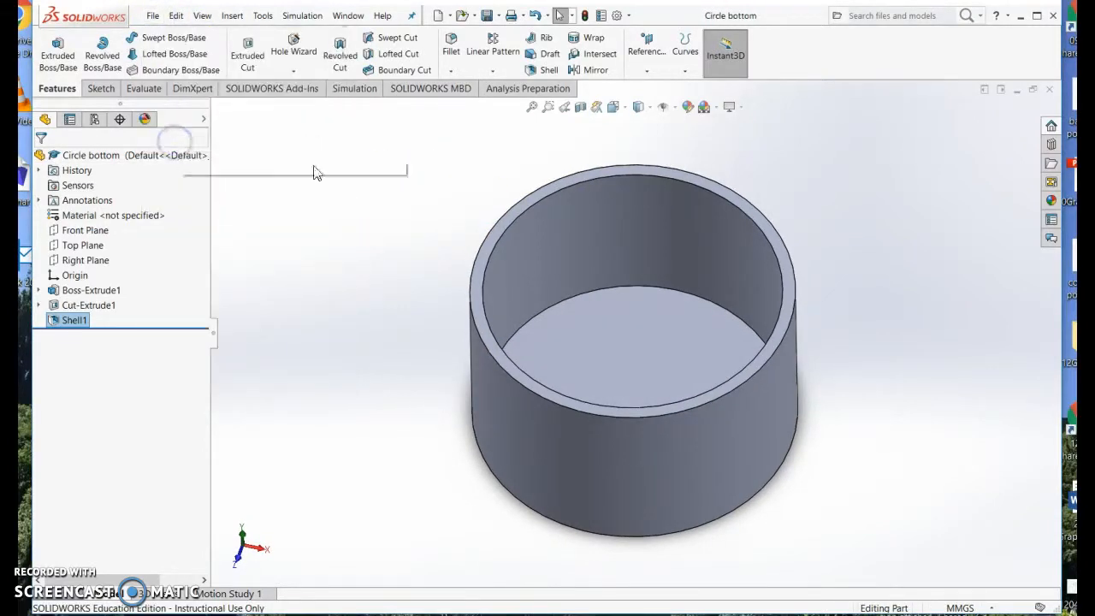
Switch to the open Circle lid part and start a sketch on the underside of the disc.
click(349, 16)
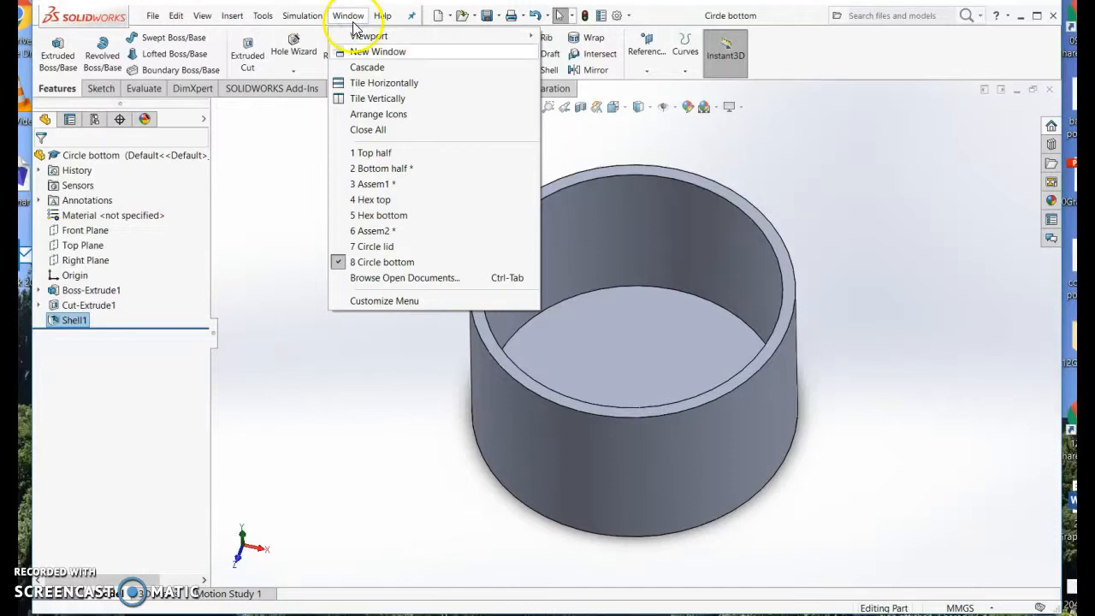
click(372, 247)
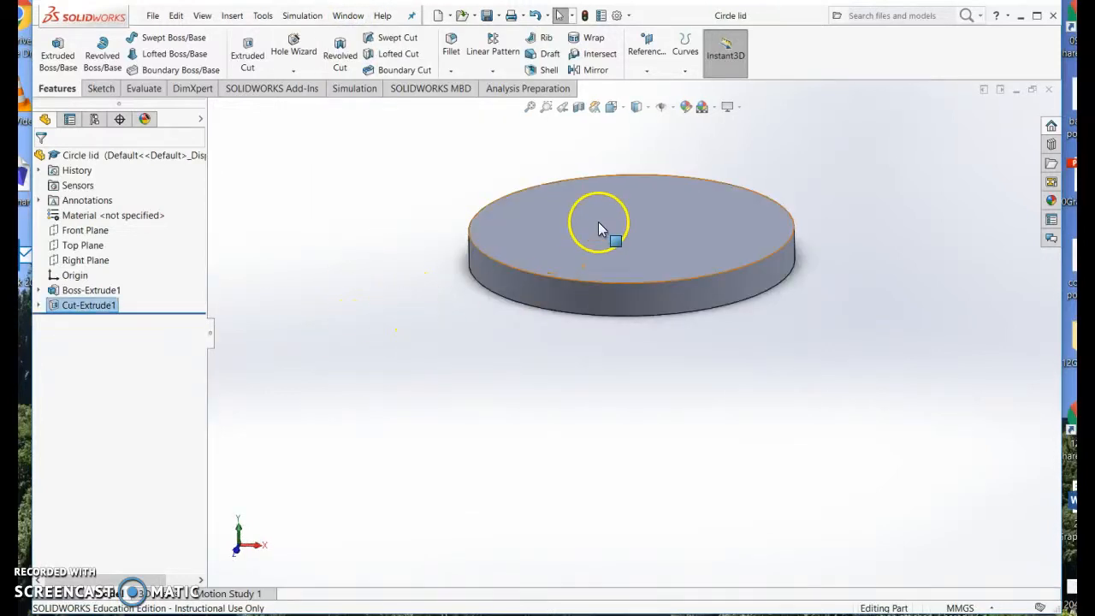
mouse_move(443, 348)
middle_down()
mouse_move(447, 227)
mouse_move(457, 334)
mouse_move(462, 162)
middle_up()
click(629, 272)
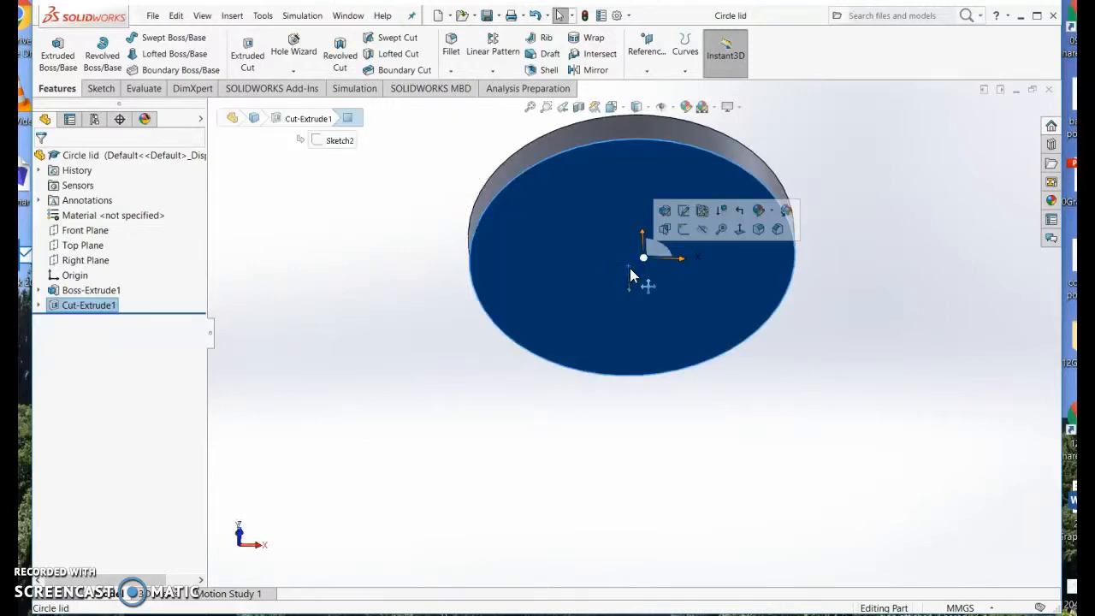
click(101, 89)
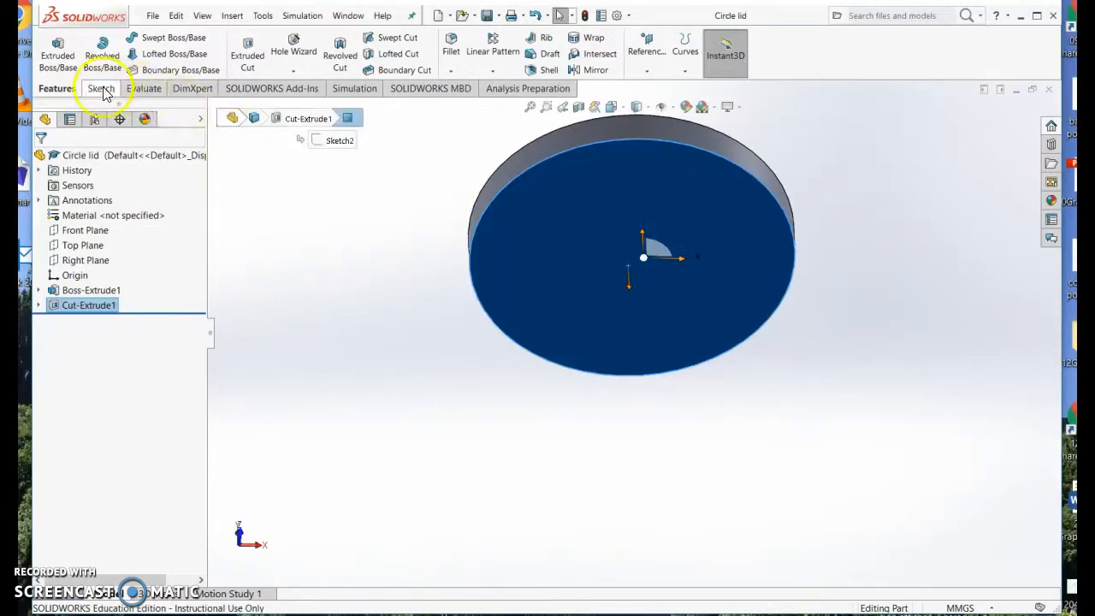
click(100, 89)
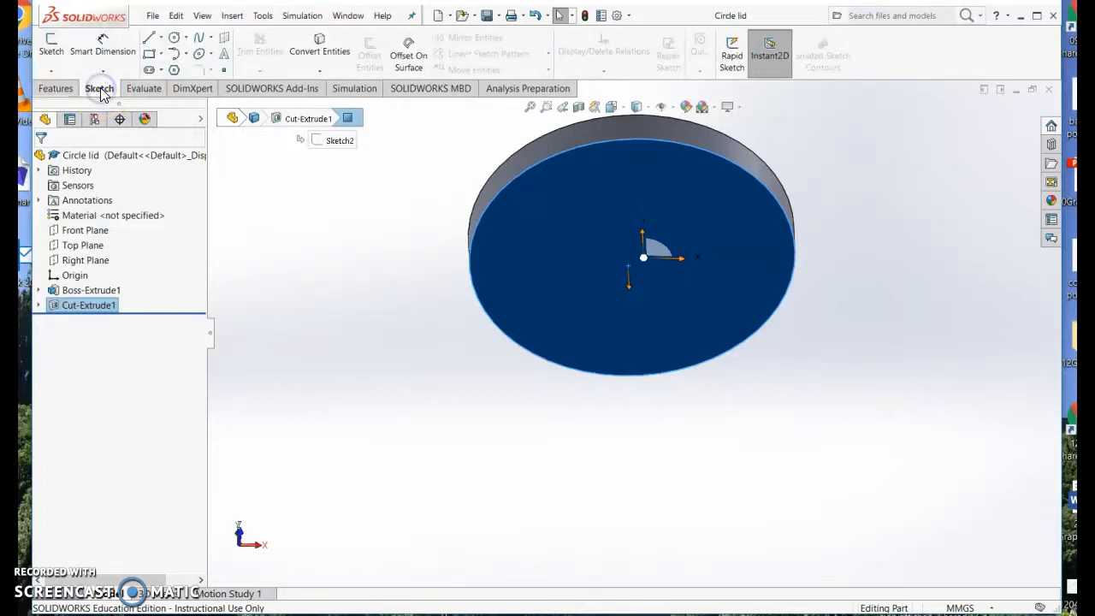
click(56, 46)
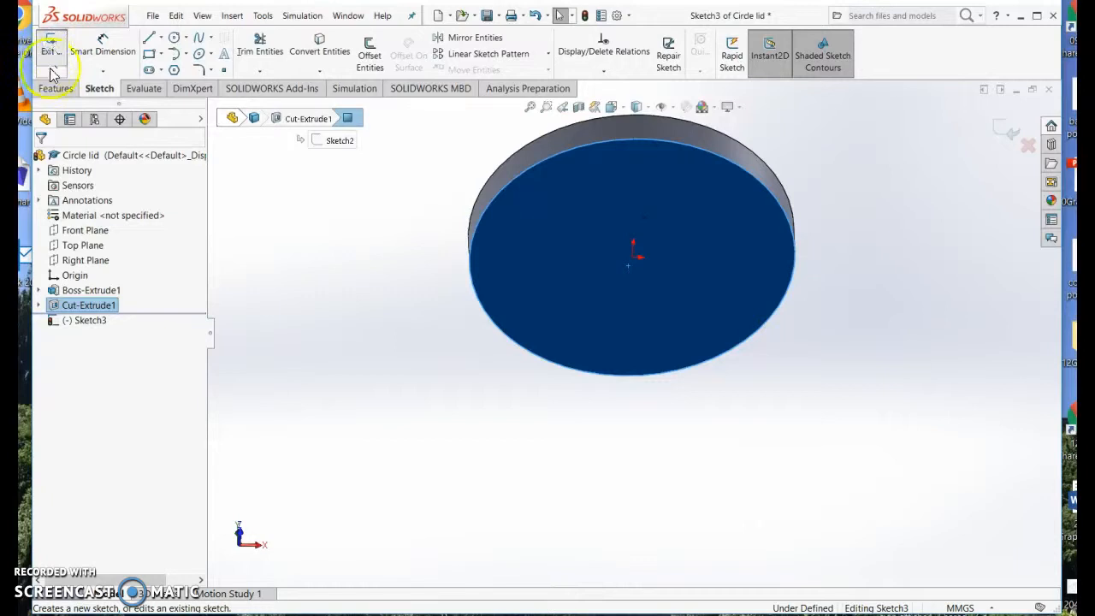
Offset the outer edge of the disc's underside 2.5 mm inward, reversing the direction.
click(370, 61)
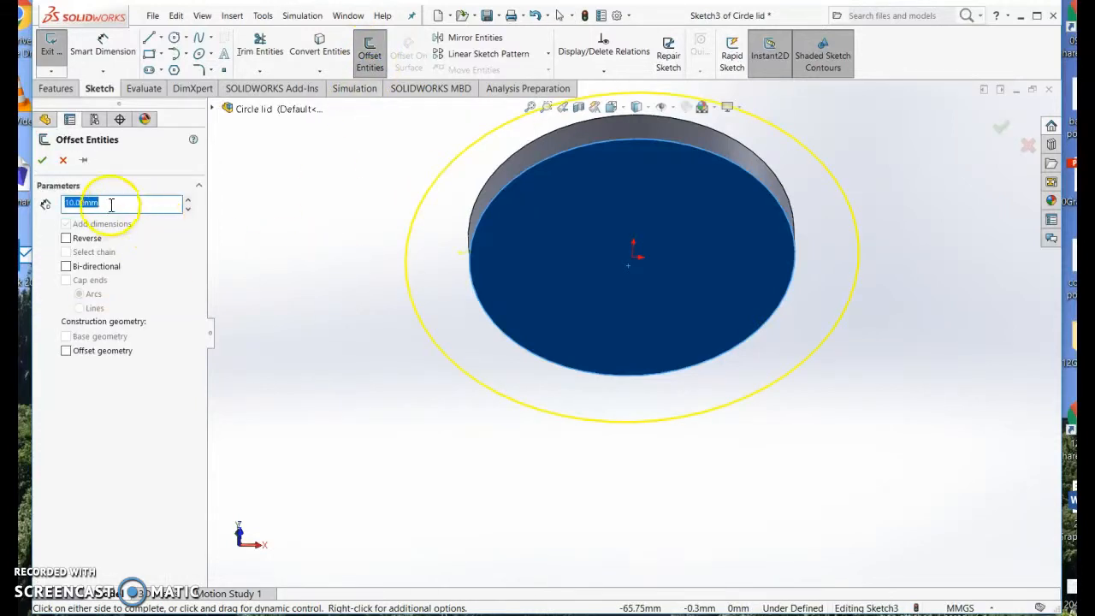
text(2.5)
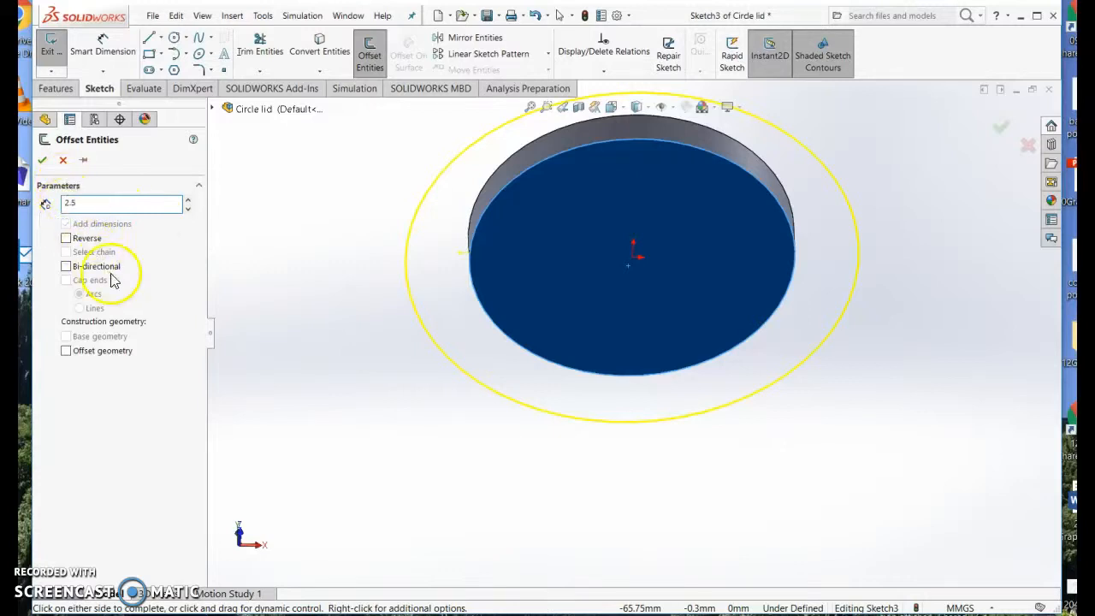
click(68, 240)
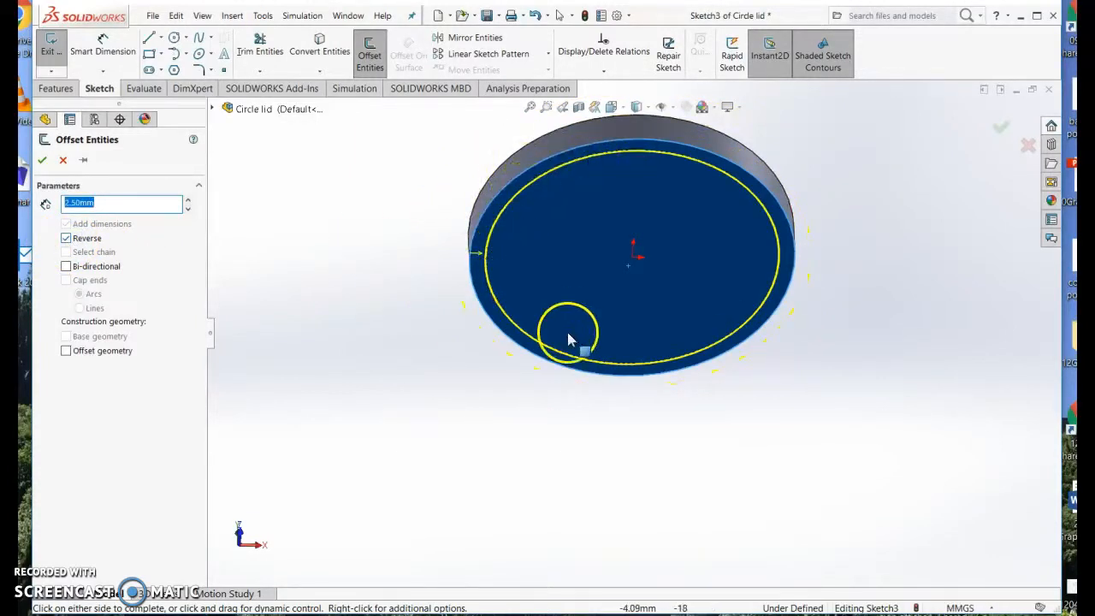
click(43, 162)
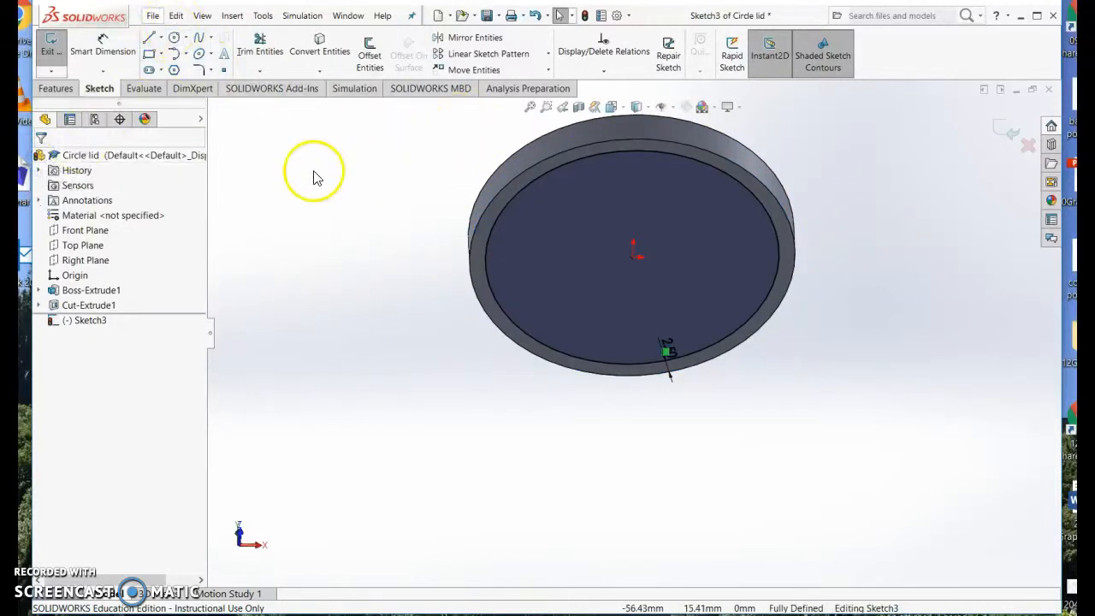
Extrude the offset circle 4 mm as a boss below the lid, merged with the disc.
click(53, 89)
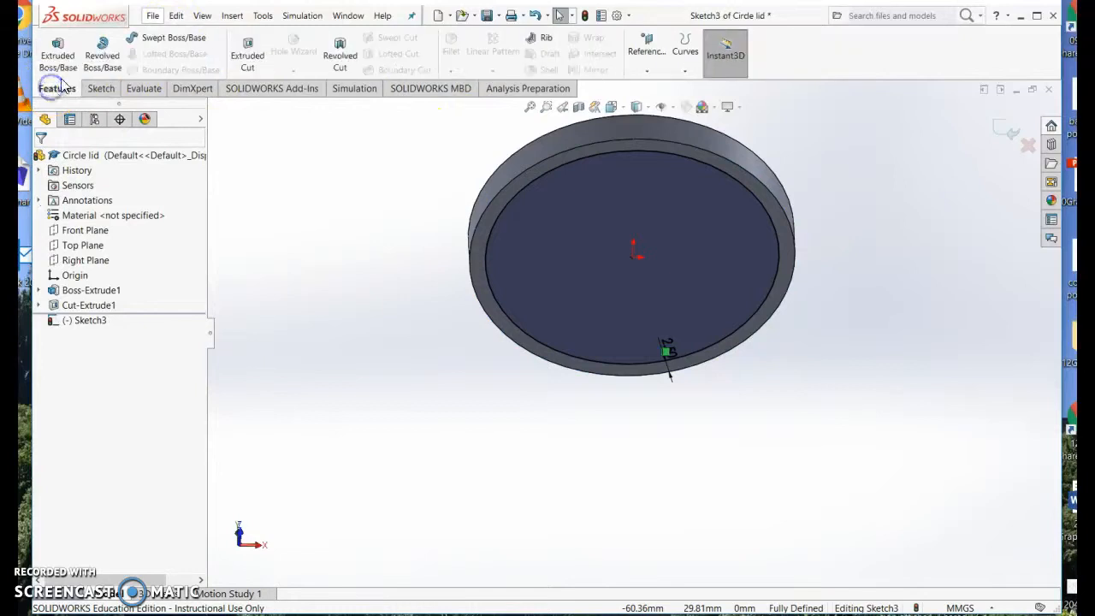
click(59, 53)
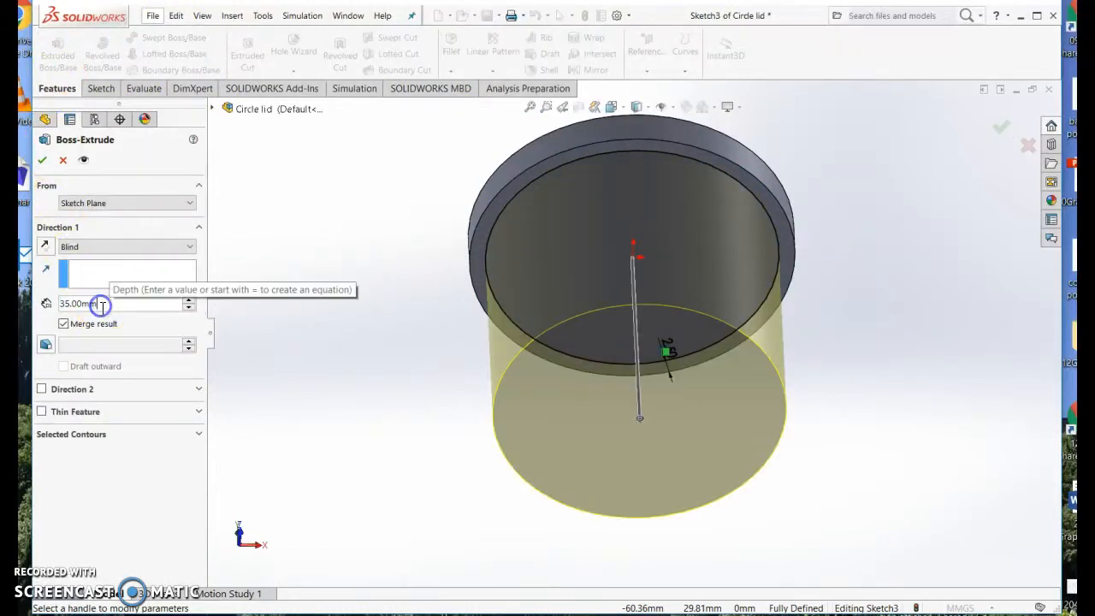
text(4)
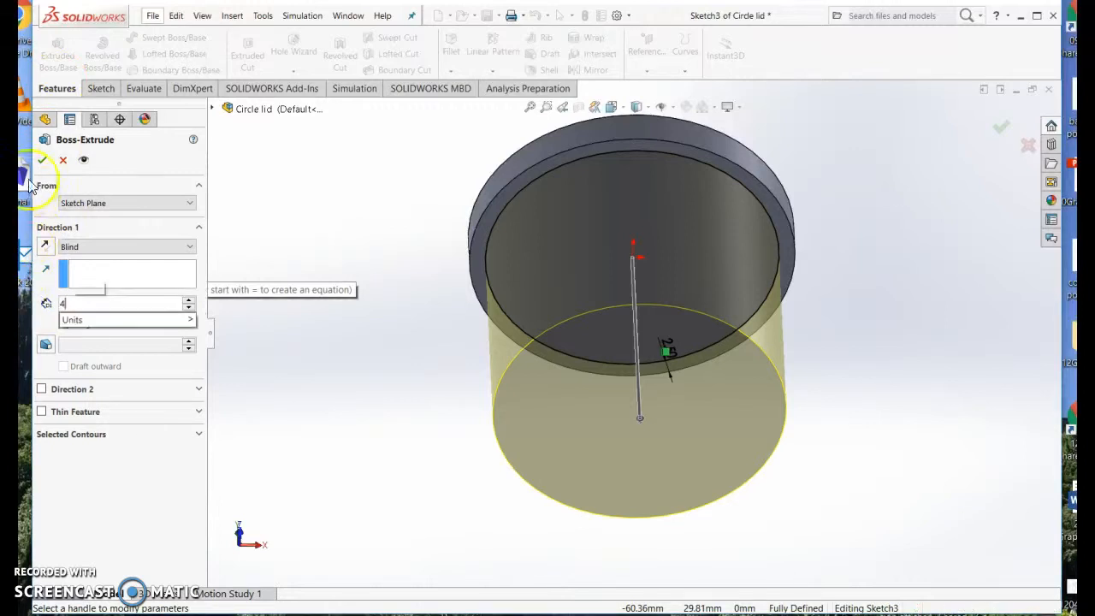
click(42, 160)
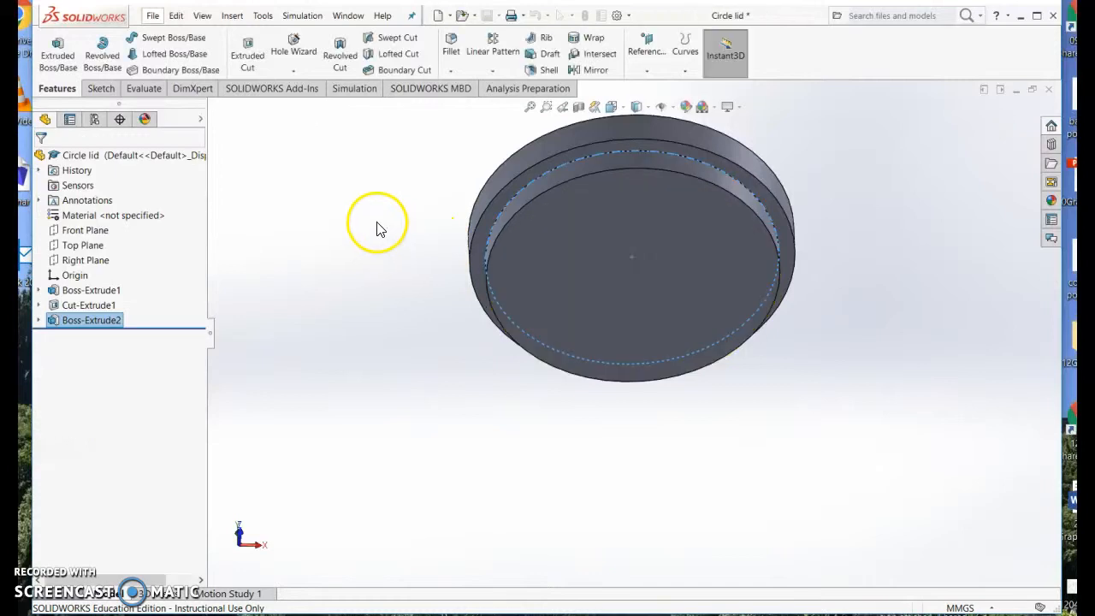
Sketch a circle of about 3.07 mm radius on the lid's top face, centred on the origin.
middle_drag(381, 233, 421, 476)
key(f)
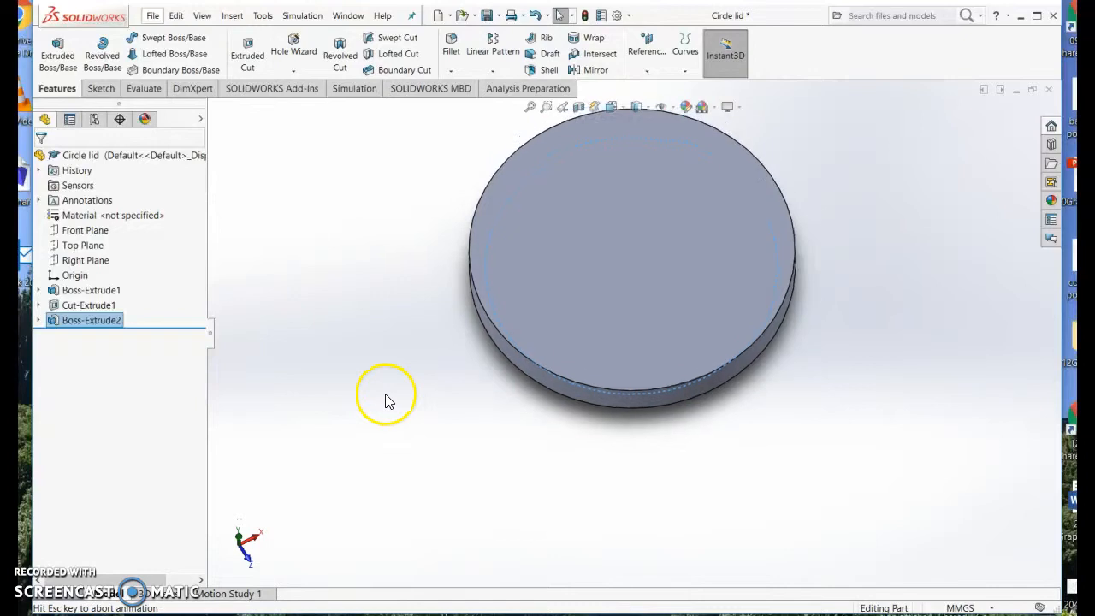
middle_drag(388, 332, 379, 391)
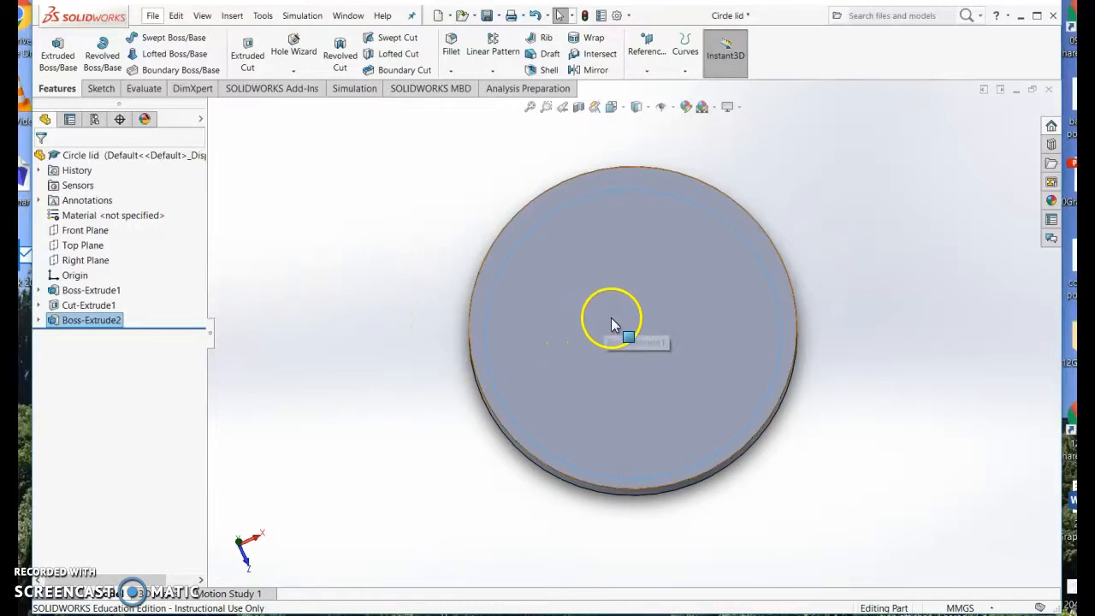
click(657, 305)
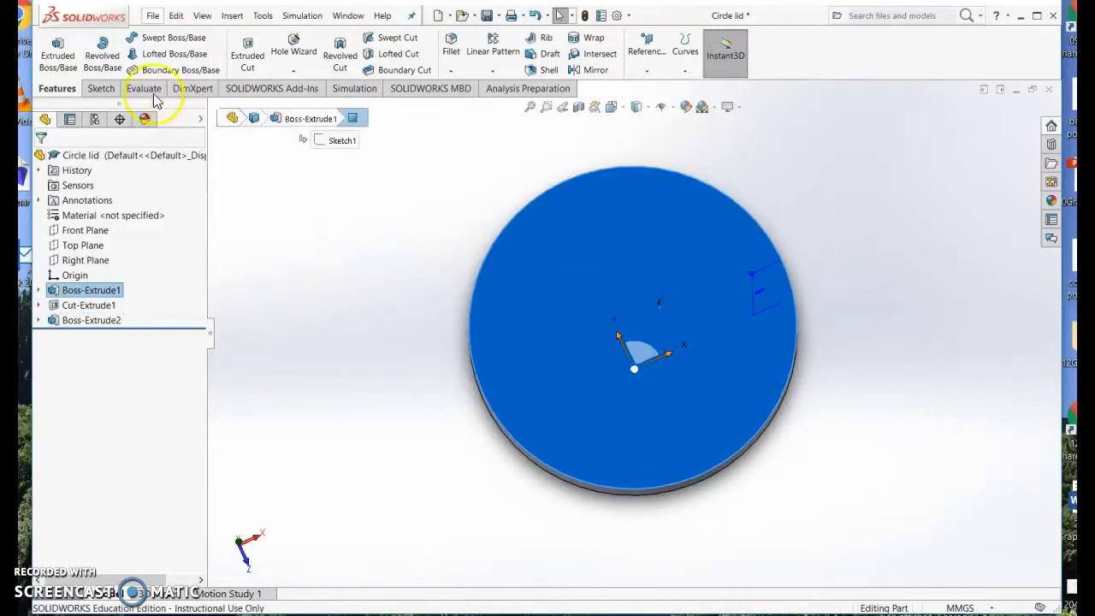
click(100, 88)
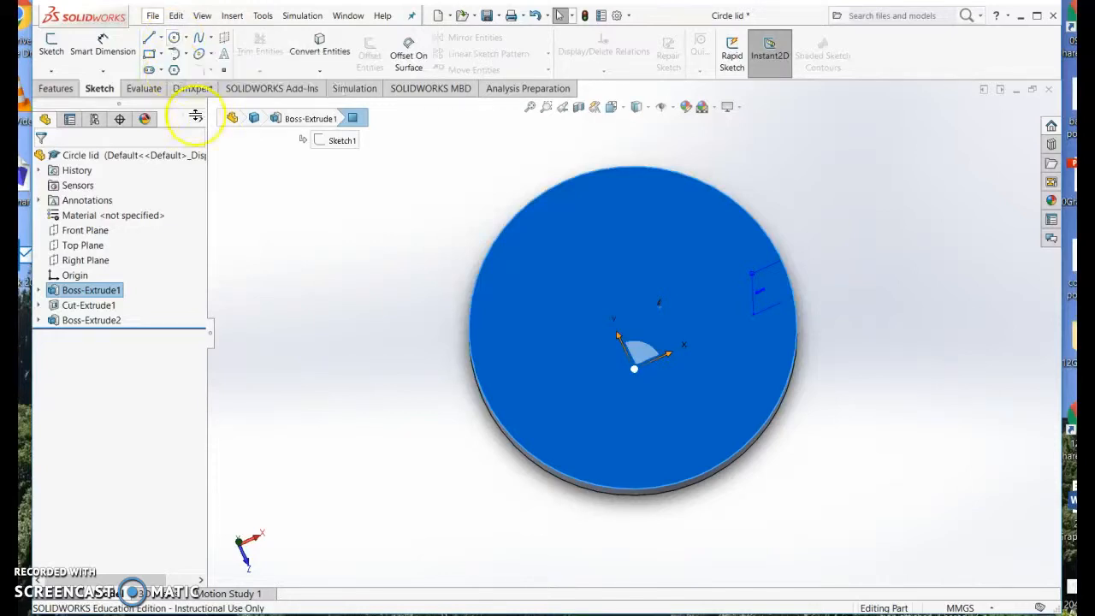
click(175, 40)
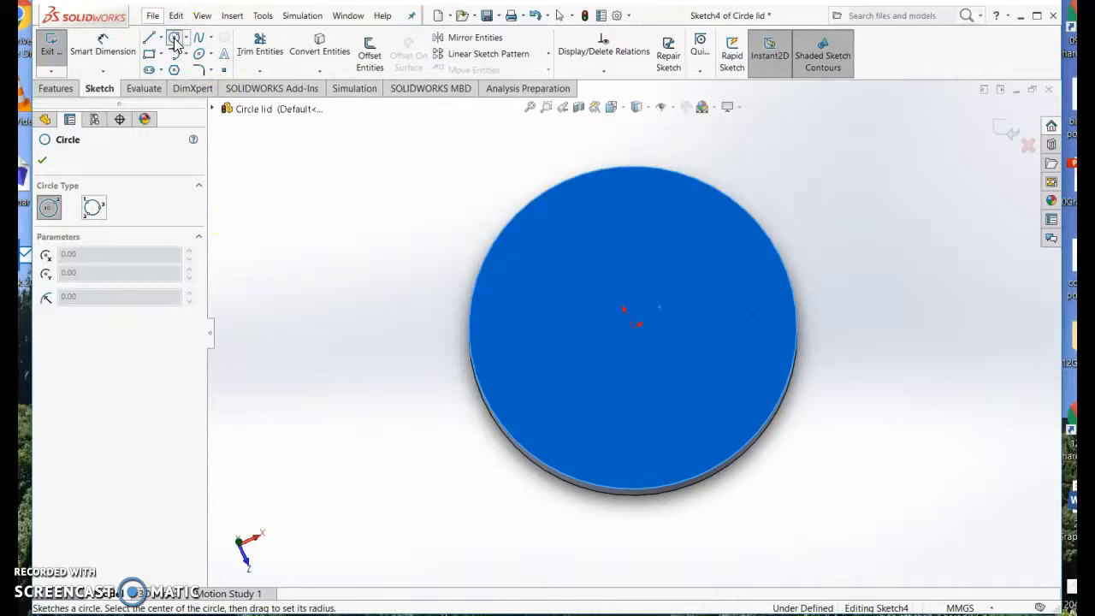
click(633, 328)
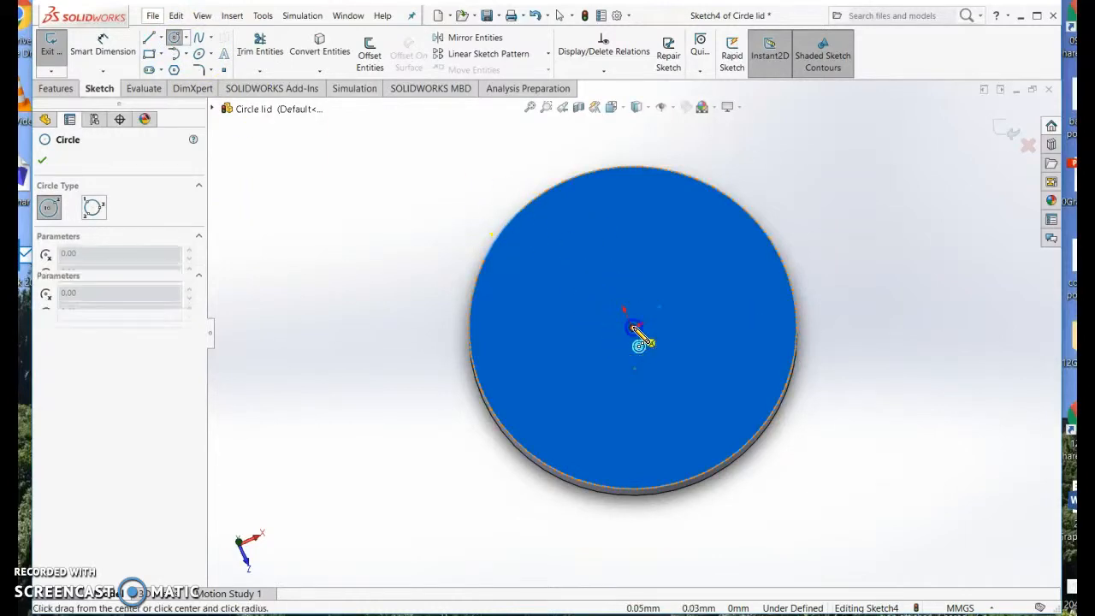
click(650, 343)
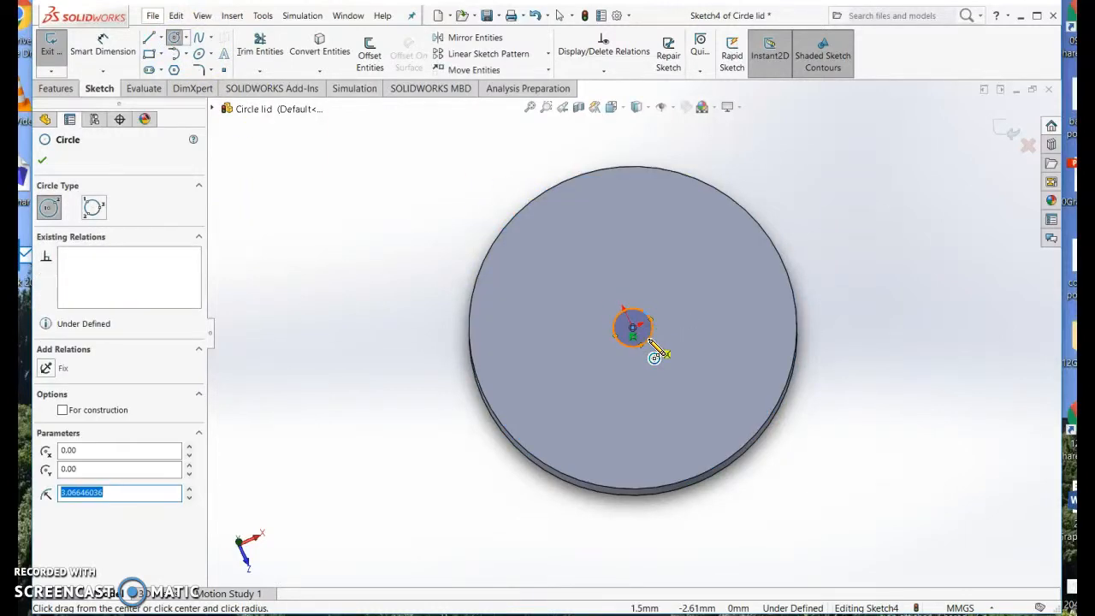
click(43, 164)
Sketch a slim ellipse with radii of about 7.4 mm and 2.5 mm between the centre circle and the rim, slanted toward the circle.
click(198, 54)
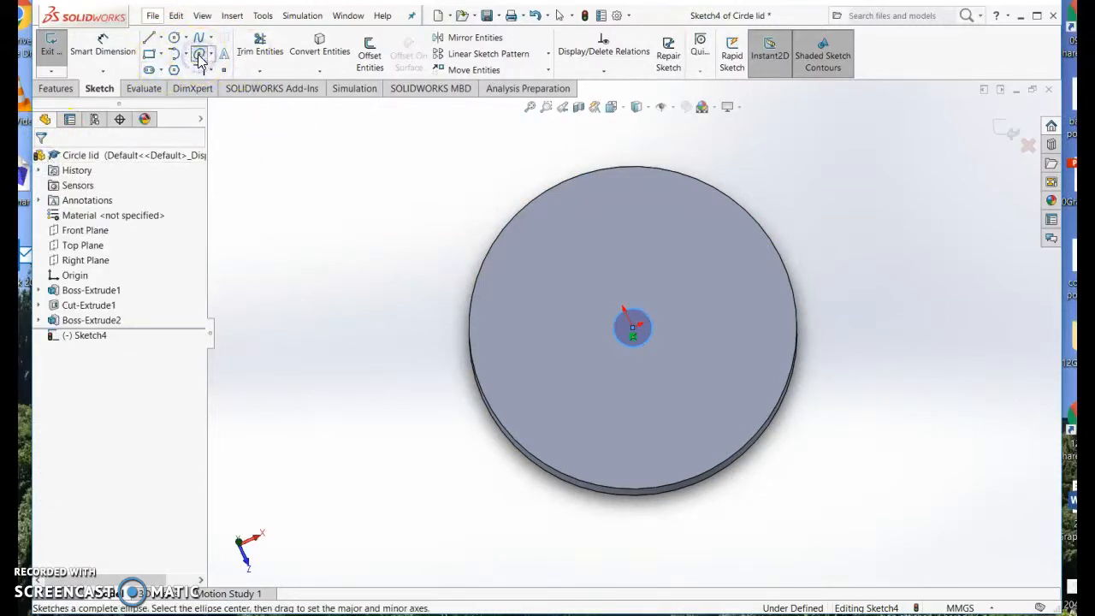
click(648, 252)
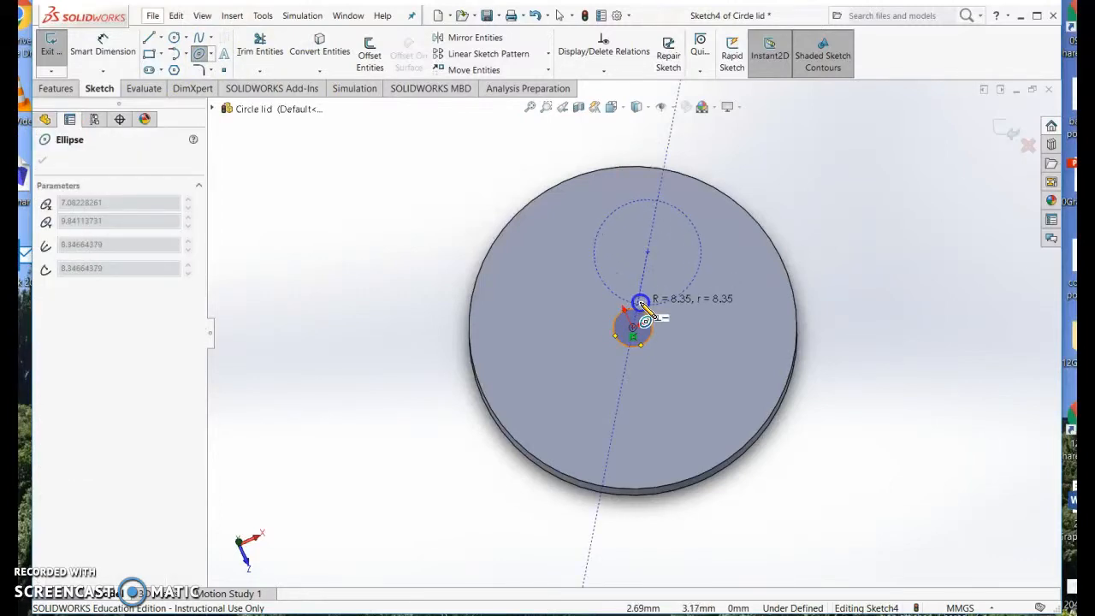
click(655, 299)
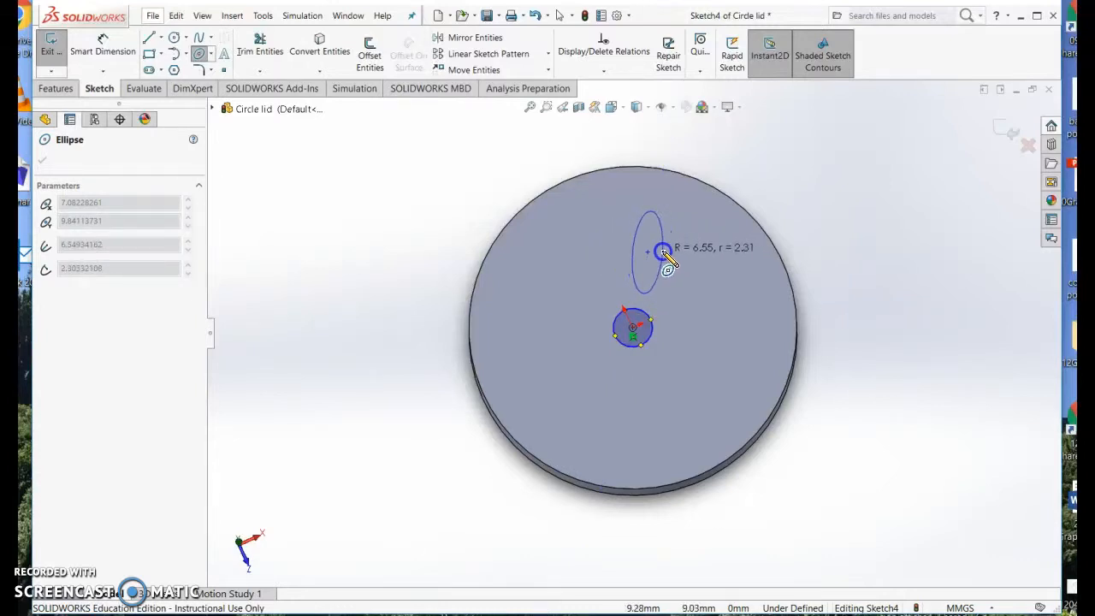
click(664, 251)
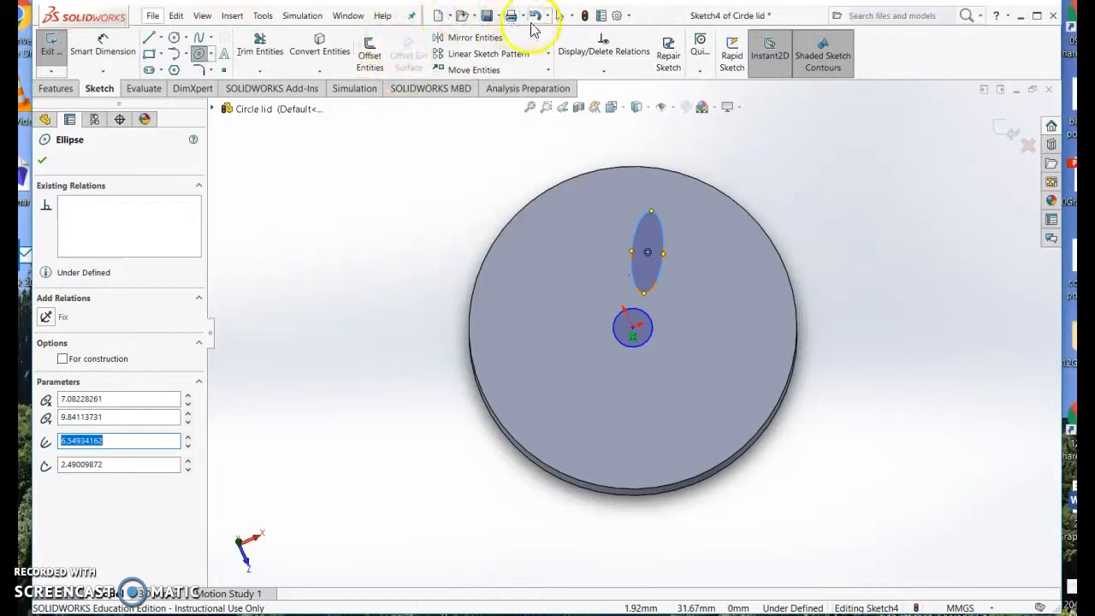
click(560, 17)
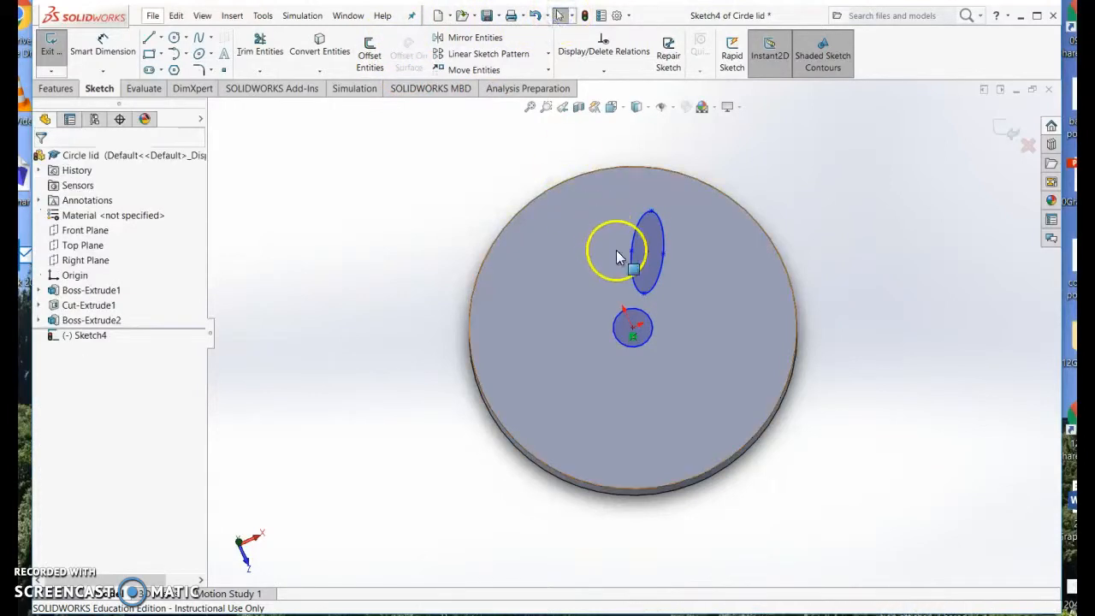
mouse_move(645, 297)
mouse_down()
mouse_move(643, 306)
mouse_move(638, 298)
mouse_up()
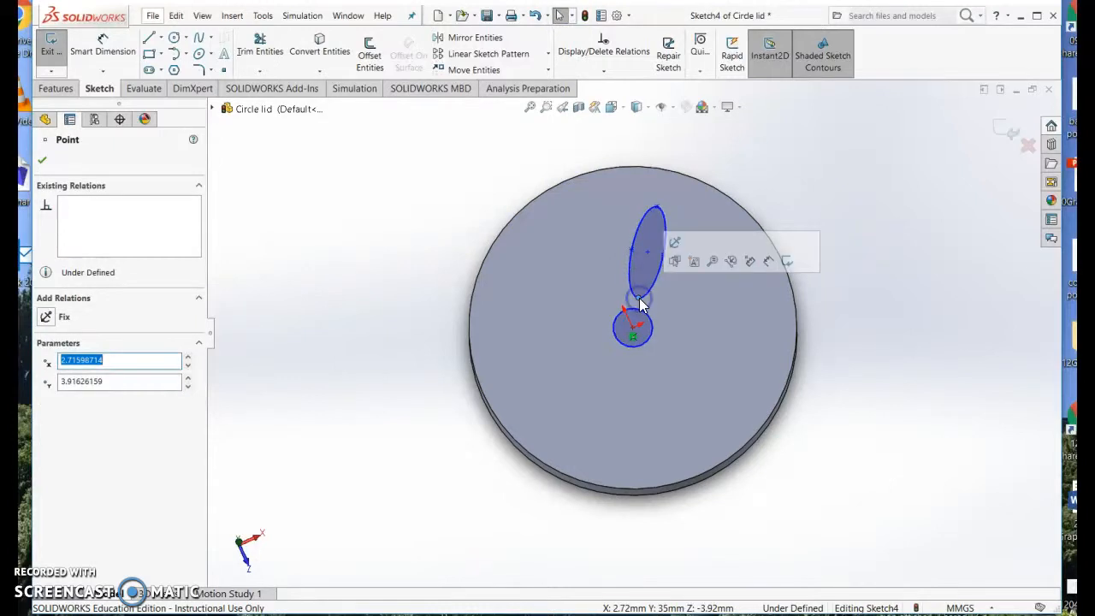
click(43, 162)
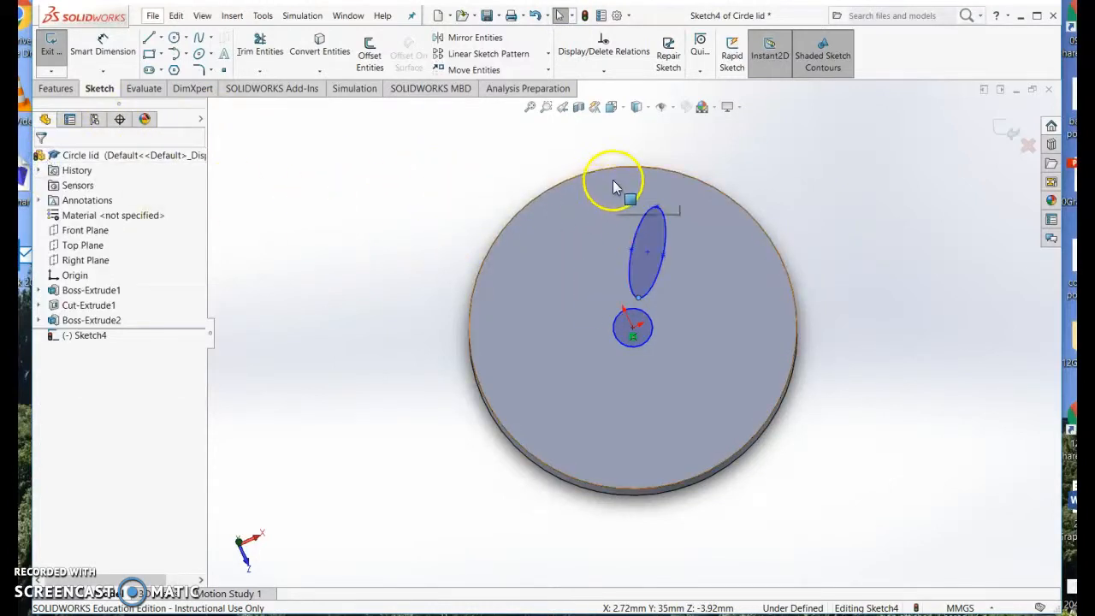
Create a circular sketch pattern of the ellipse around the origin with 7 equally spaced instances over 360 degrees.
drag(612, 183, 694, 297)
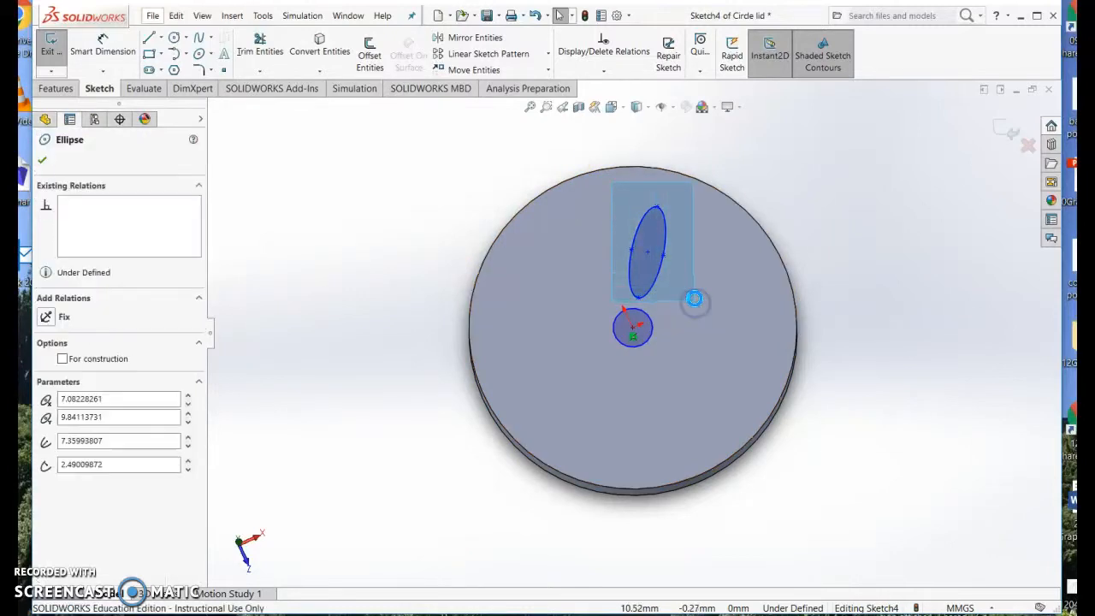
click(549, 55)
click(505, 86)
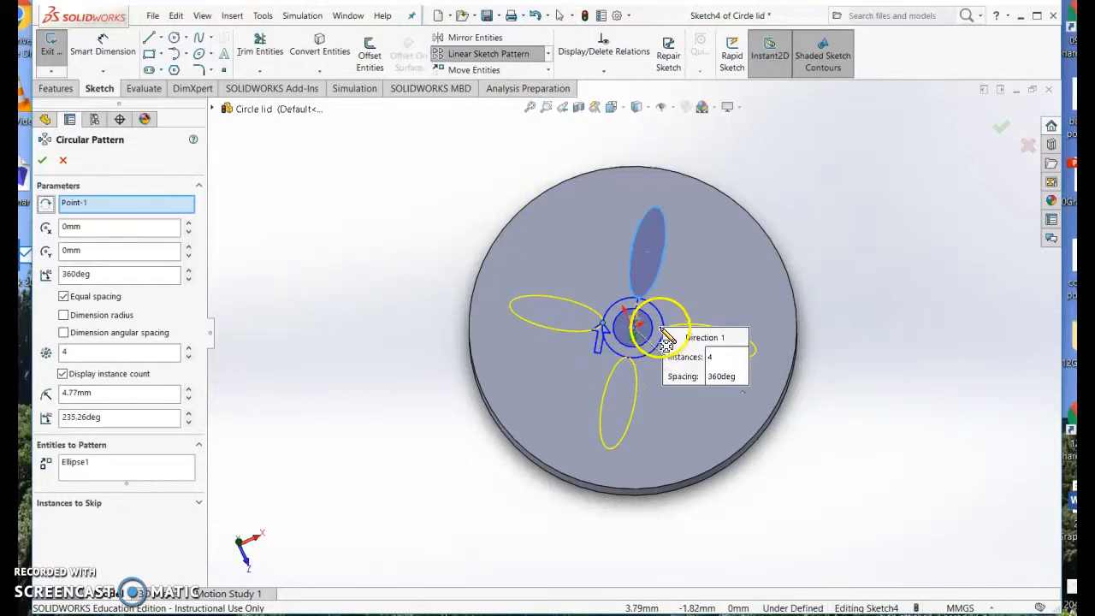
click(81, 205)
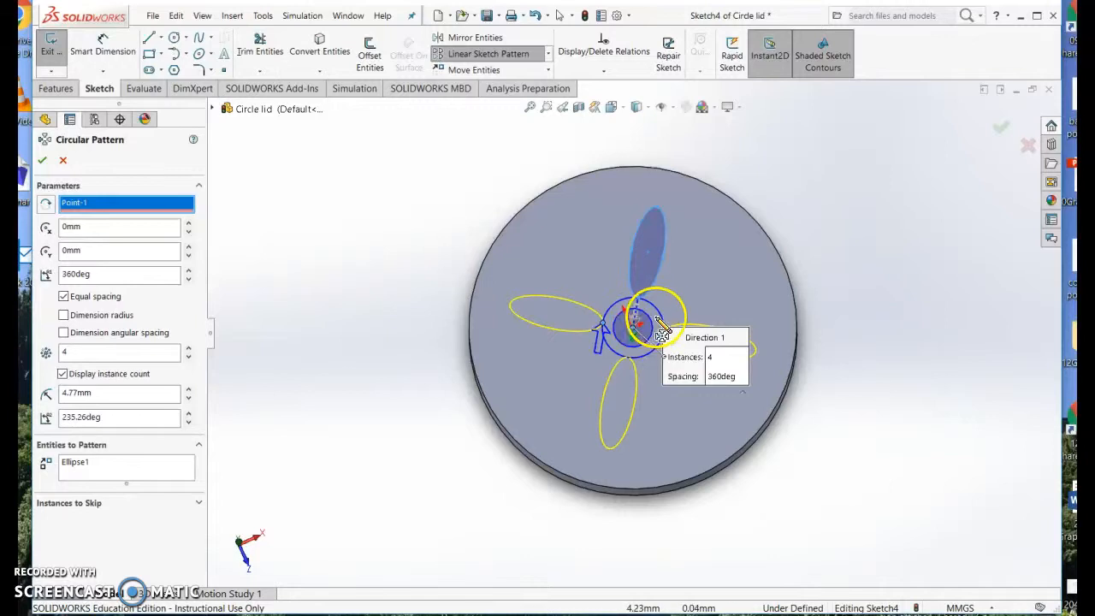
click(188, 347)
click(188, 347)
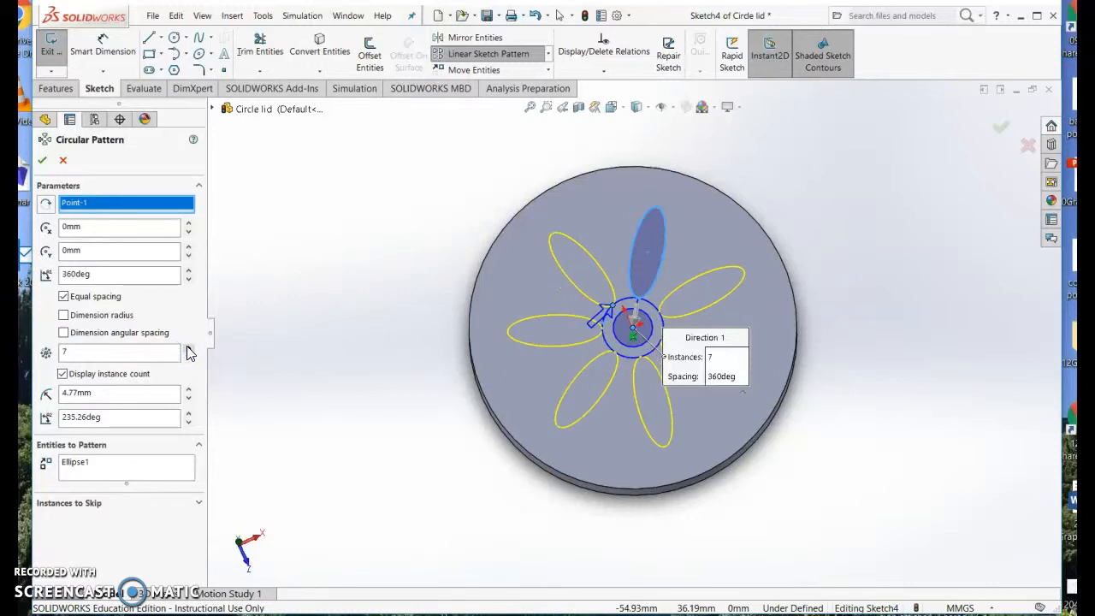
click(45, 160)
Extrude the centre circle and seven ellipses 1 mm upward from the lid's top face, merged with the lid.
mouse_move(300, 245)
middle_down()
mouse_move(354, 146)
mouse_move(300, 220)
mouse_move(306, 269)
middle_up()
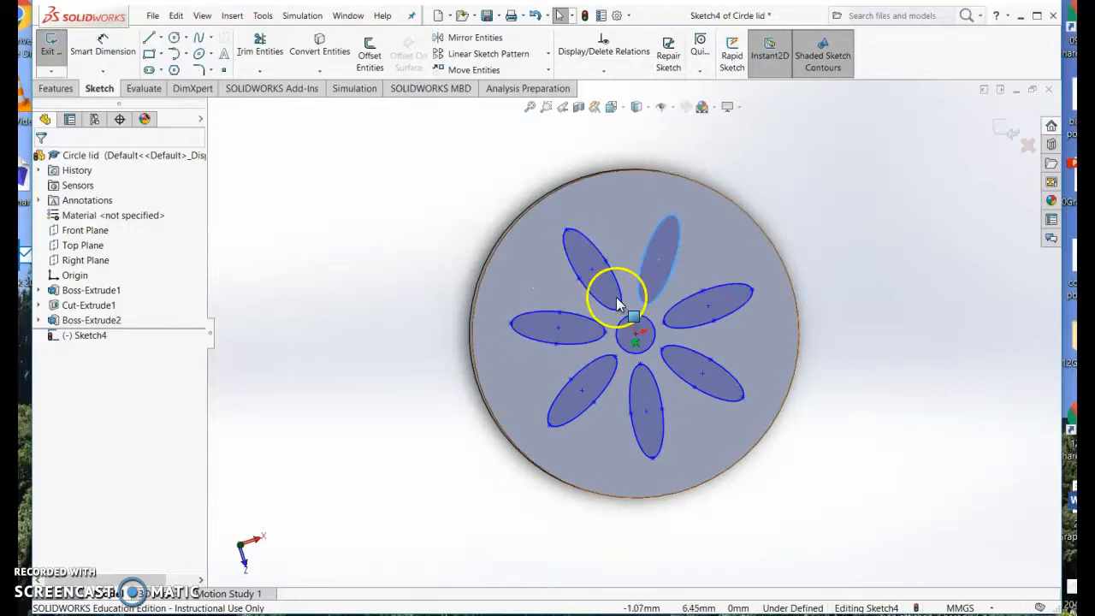
click(56, 89)
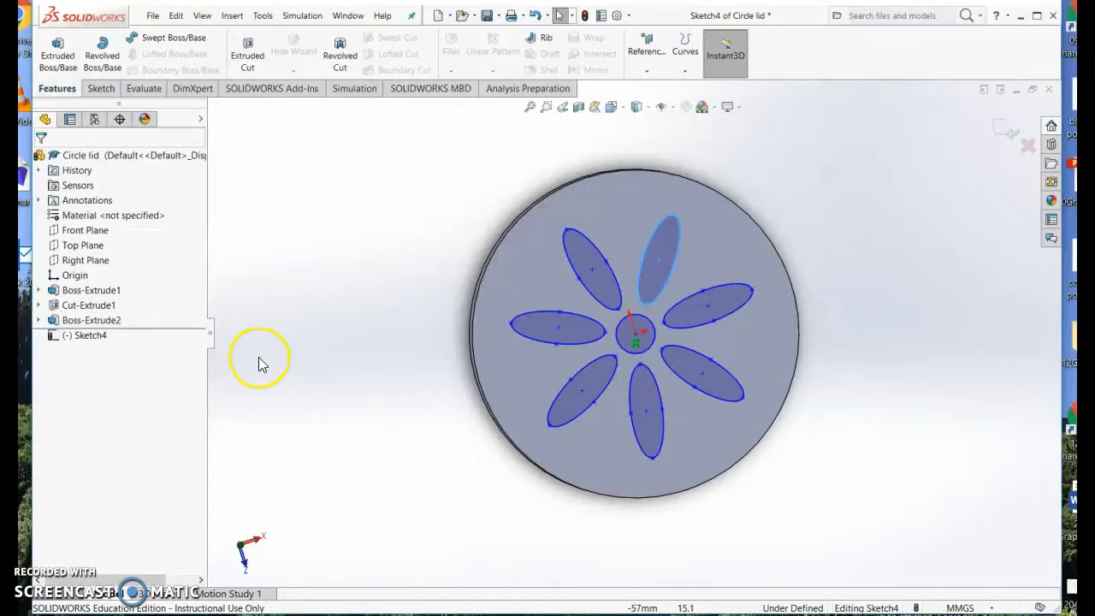
click(57, 53)
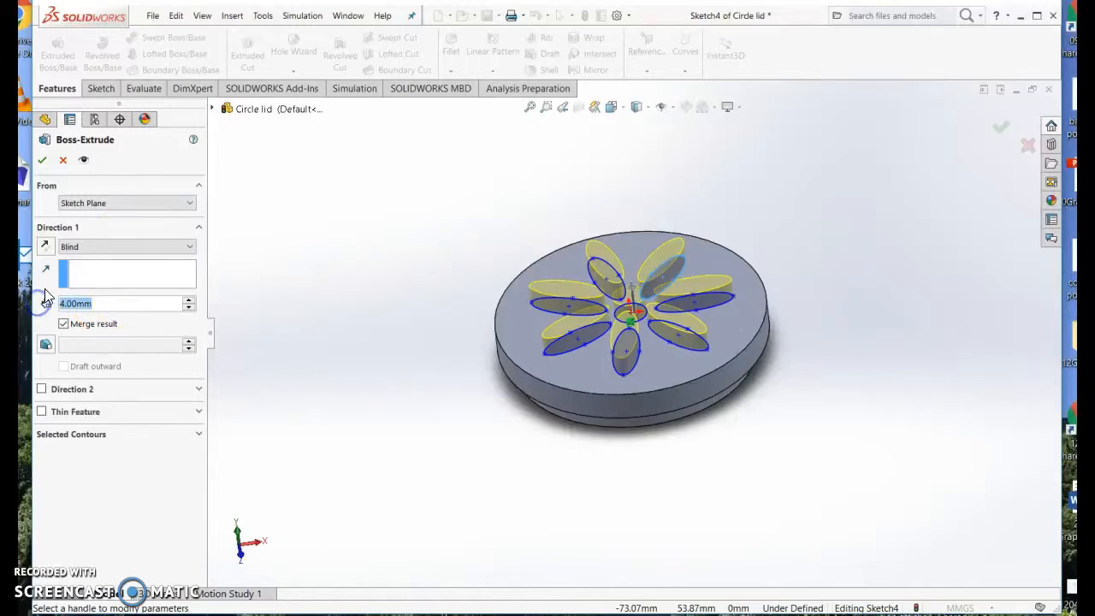
text(1)
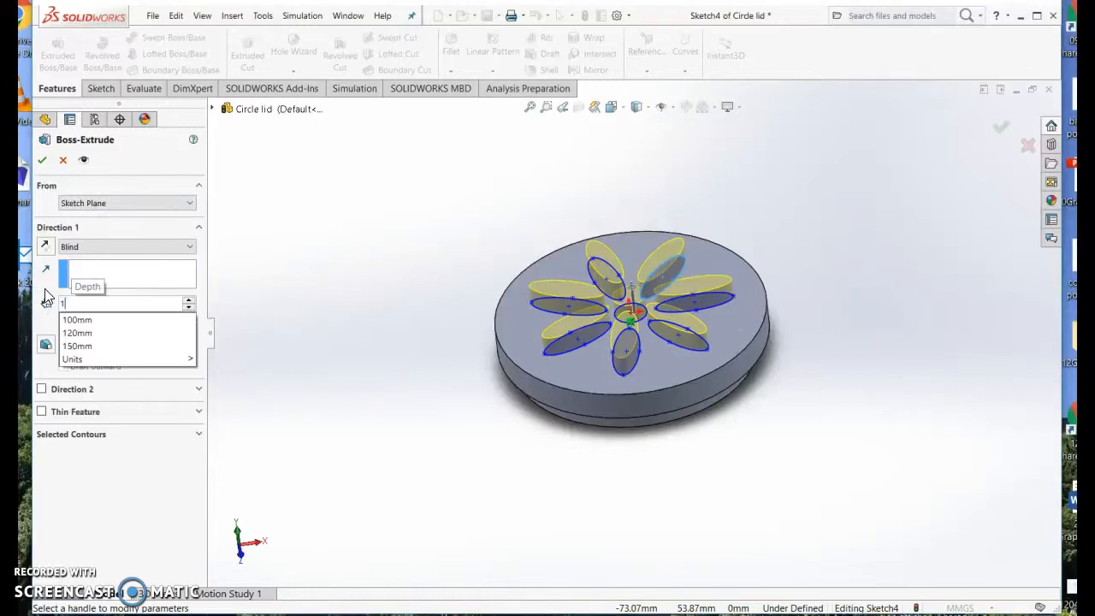
click(44, 161)
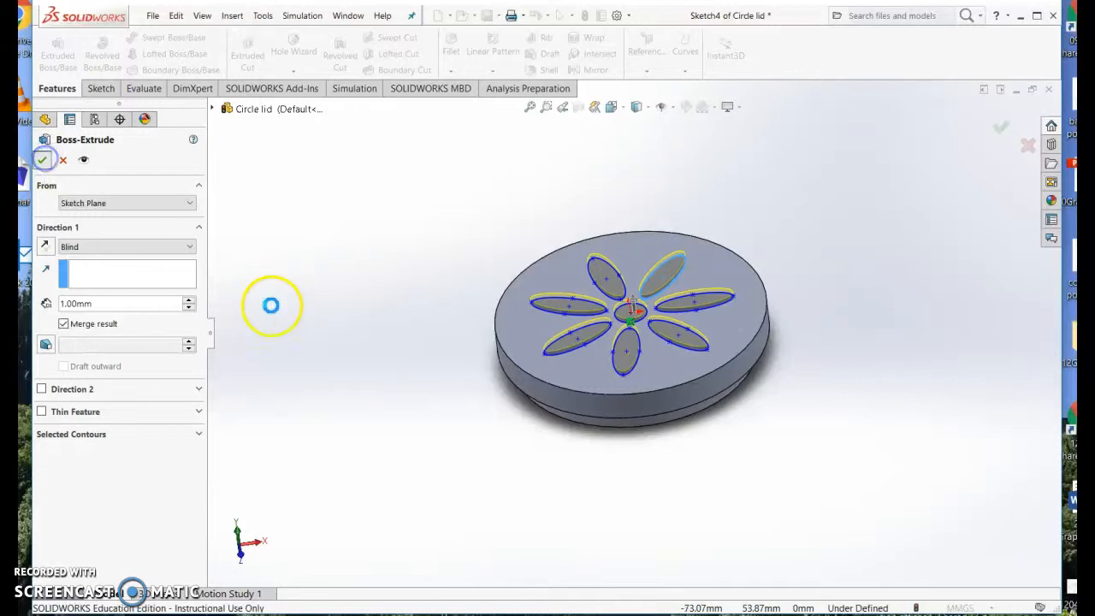
mouse_move(358, 283)
middle_down()
mouse_move(384, 227)
mouse_move(396, 333)
mouse_move(355, 397)
mouse_move(408, 236)
mouse_move(344, 223)
mouse_move(351, 252)
mouse_move(335, 345)
mouse_move(342, 220)
mouse_move(347, 296)
middle_up()
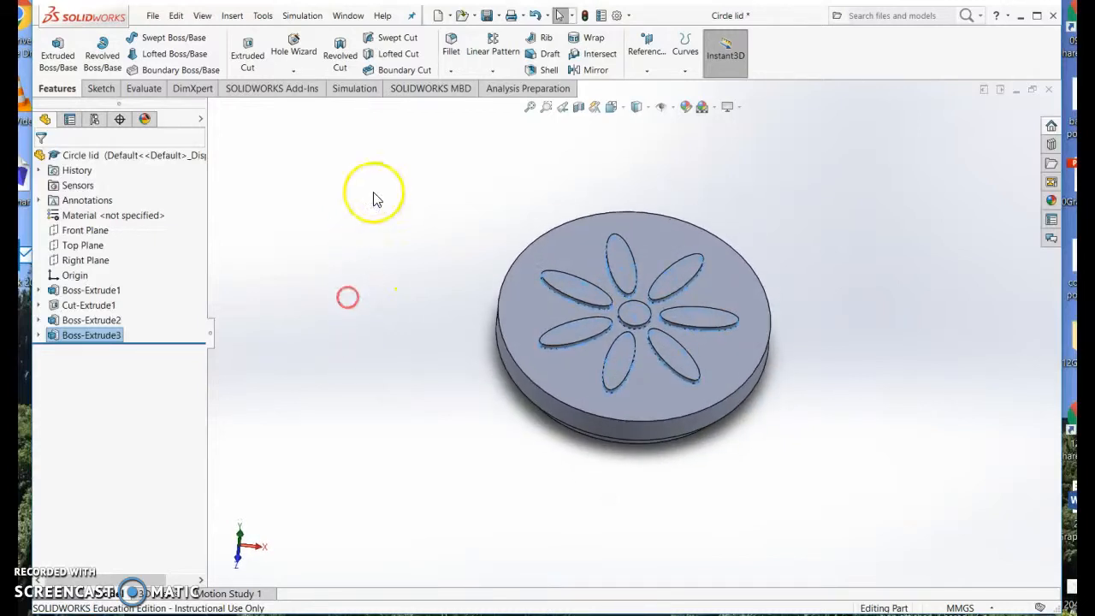
Switch to the Assem1 assembly and rotate its top half to examine how the lid sits over the bottom half.
click(346, 15)
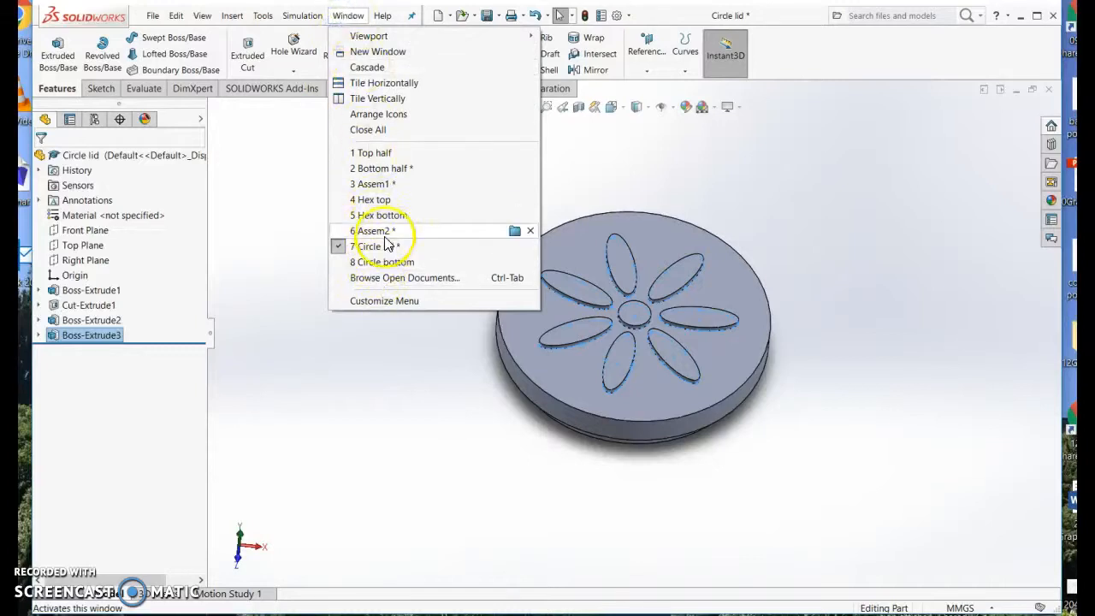
click(383, 186)
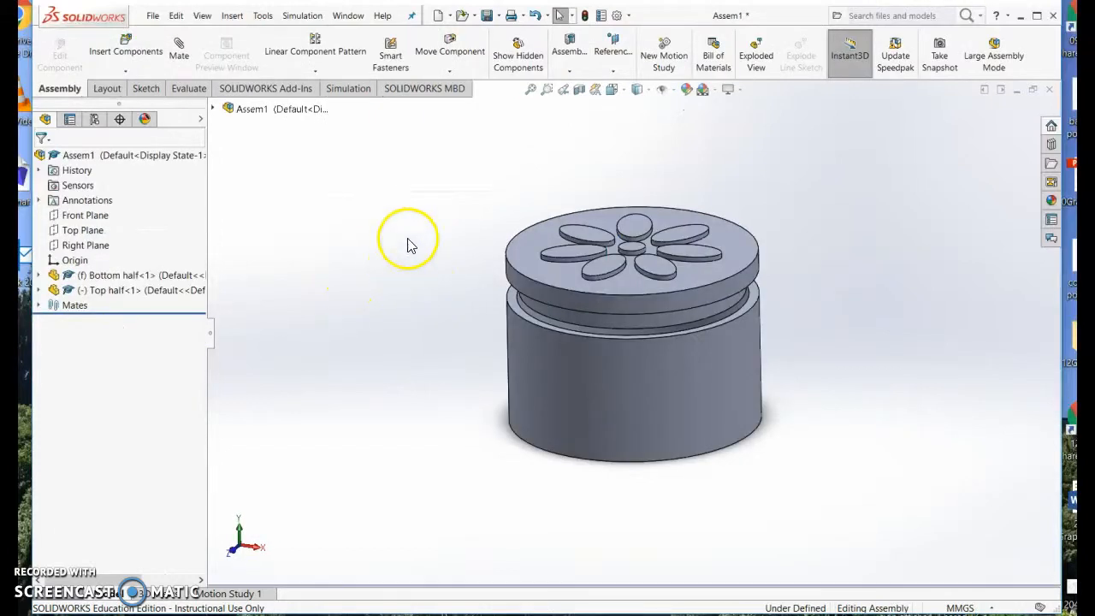
middle_drag(394, 182, 403, 188)
middle_drag(804, 293, 831, 362)
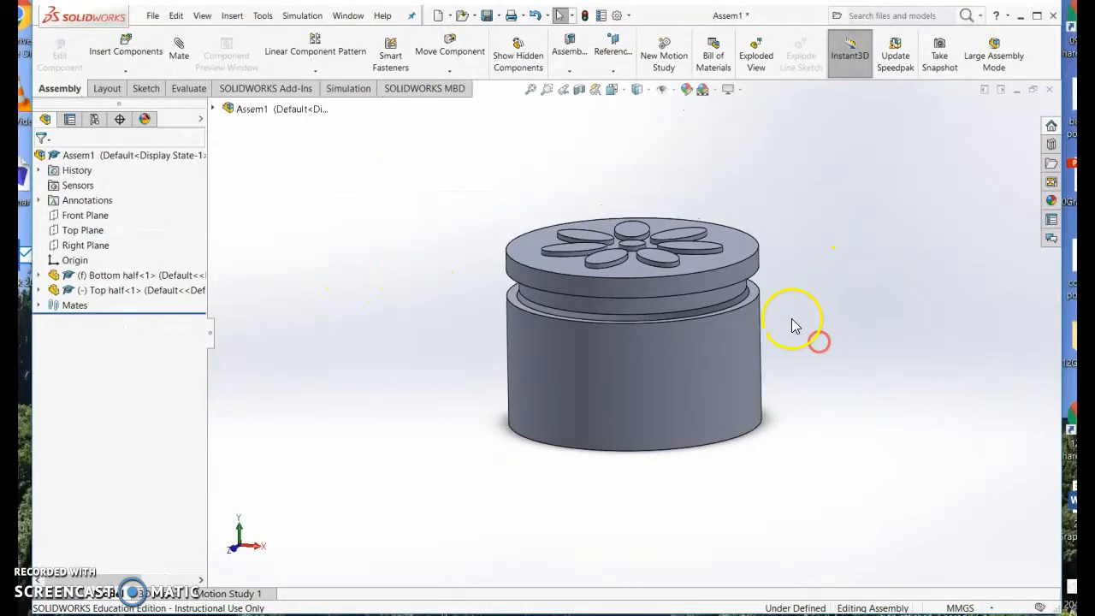
mouse_move(739, 256)
mouse_down()
mouse_move(732, 226)
mouse_move(731, 286)
mouse_move(725, 209)
mouse_move(727, 272)
mouse_up()
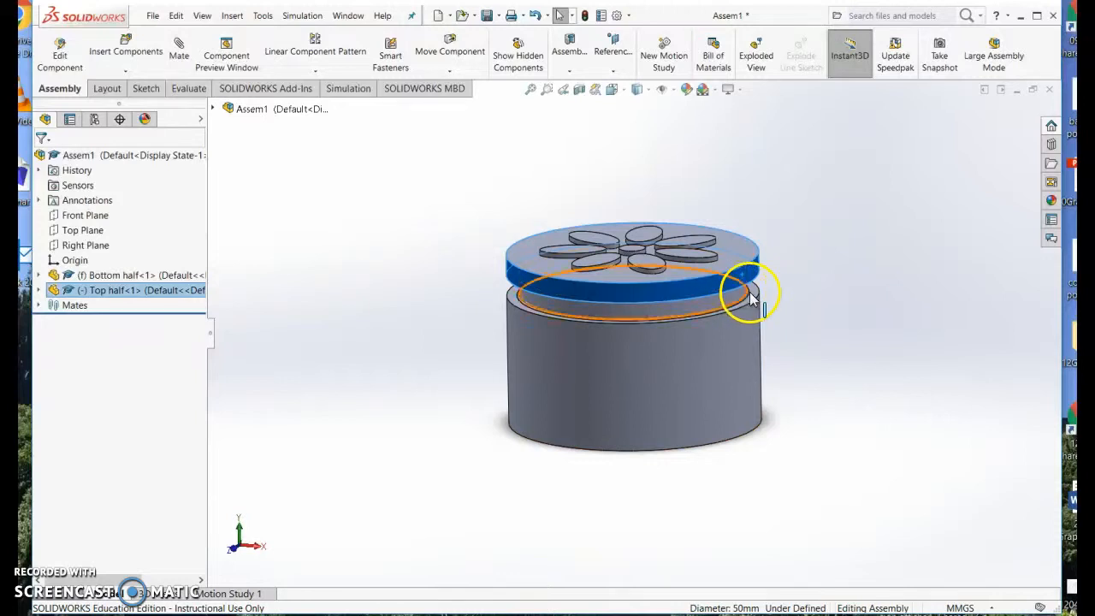
mouse_move(723, 288)
mouse_down()
mouse_move(733, 305)
mouse_move(726, 274)
mouse_up()
middle_drag(880, 207, 867, 256)
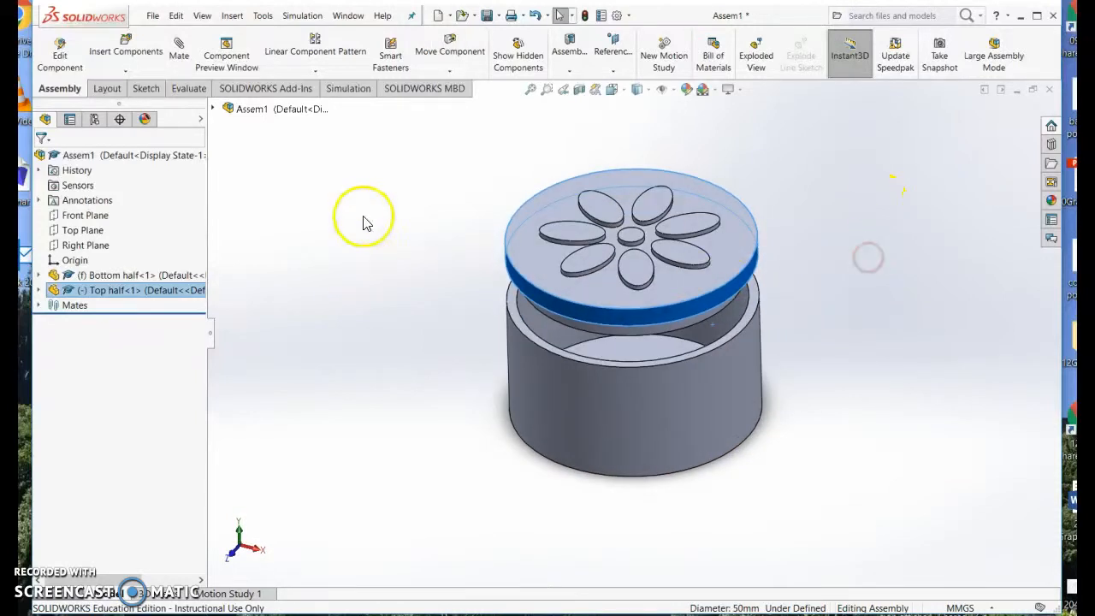
Return to the Circle lid part and export all its bodies as an STL file named Circle lid in the Solidworks boxes folder.
click(351, 18)
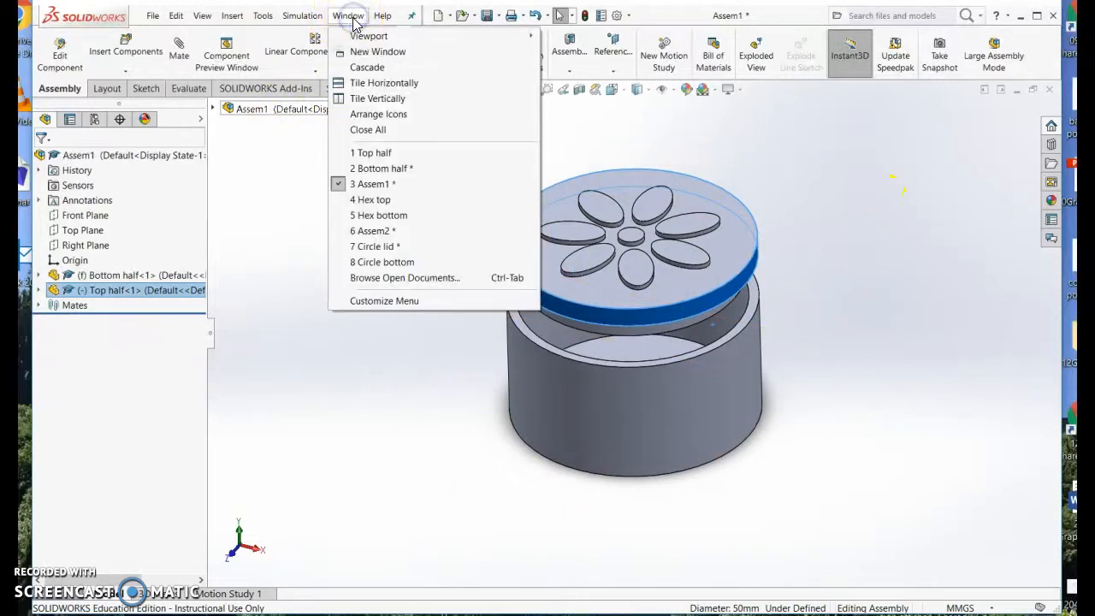
click(372, 247)
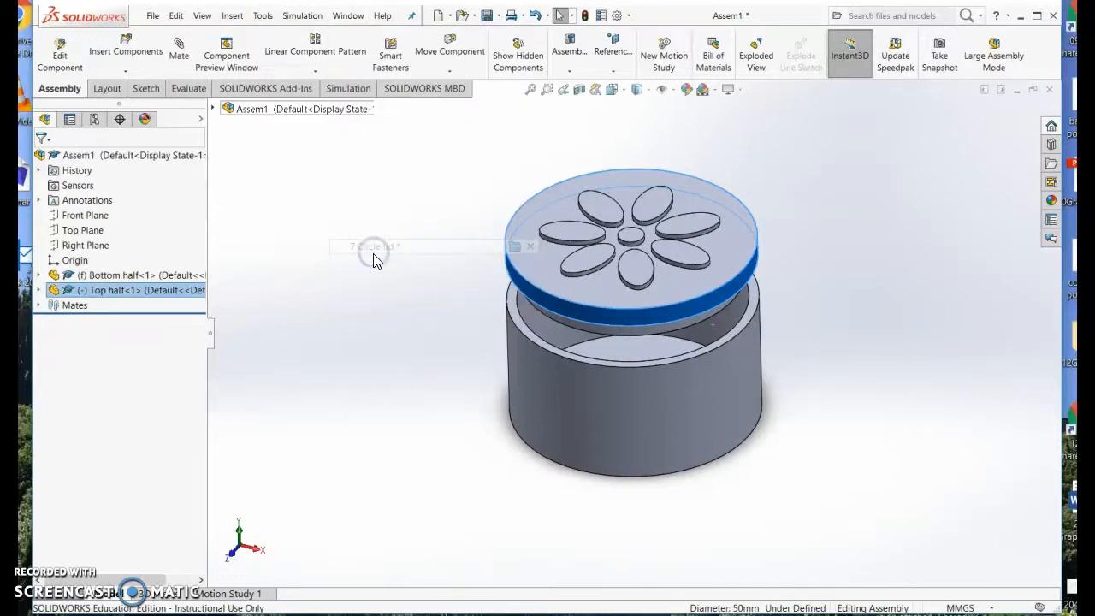
middle_drag(357, 339, 347, 316)
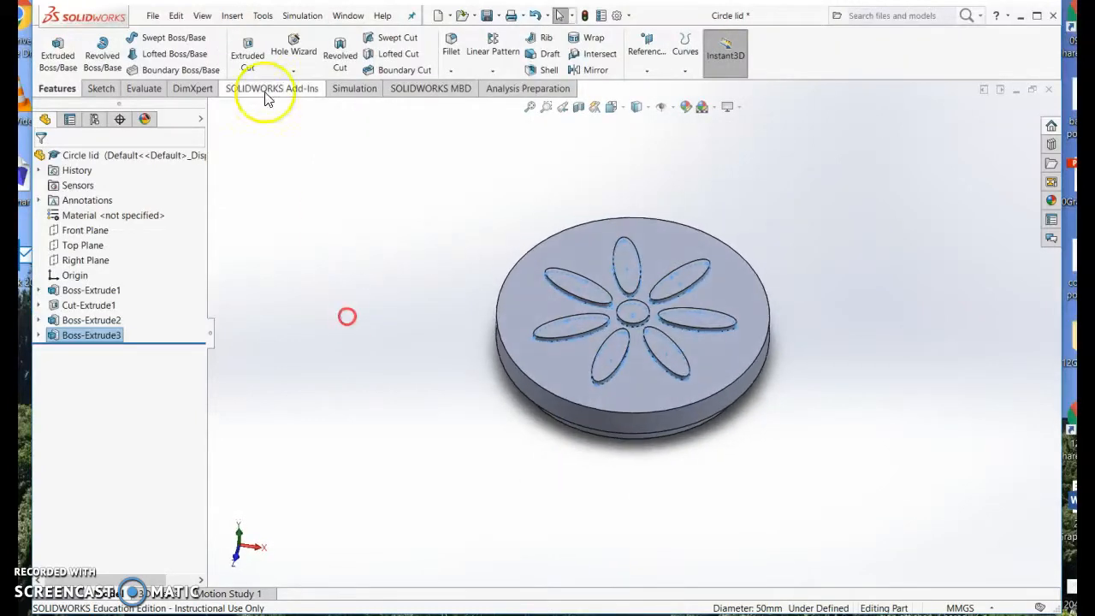
click(152, 17)
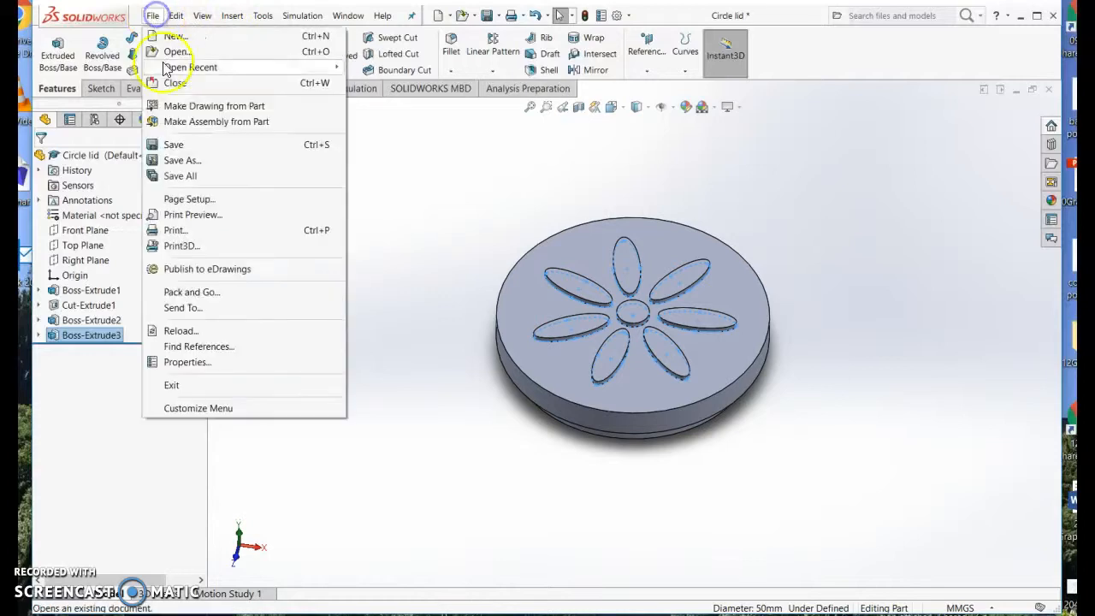
click(182, 161)
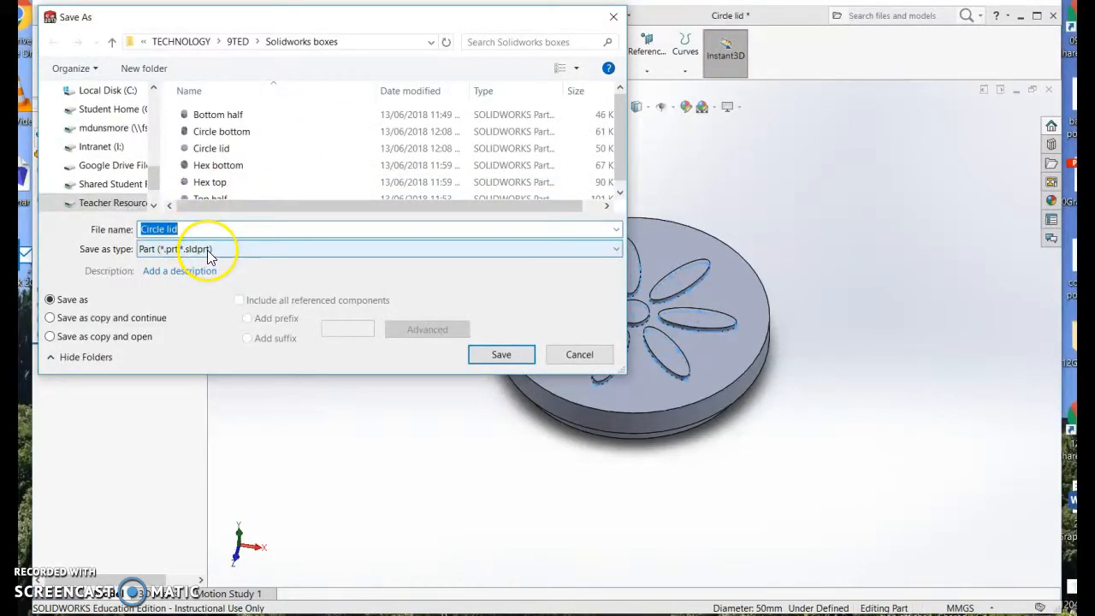
click(207, 253)
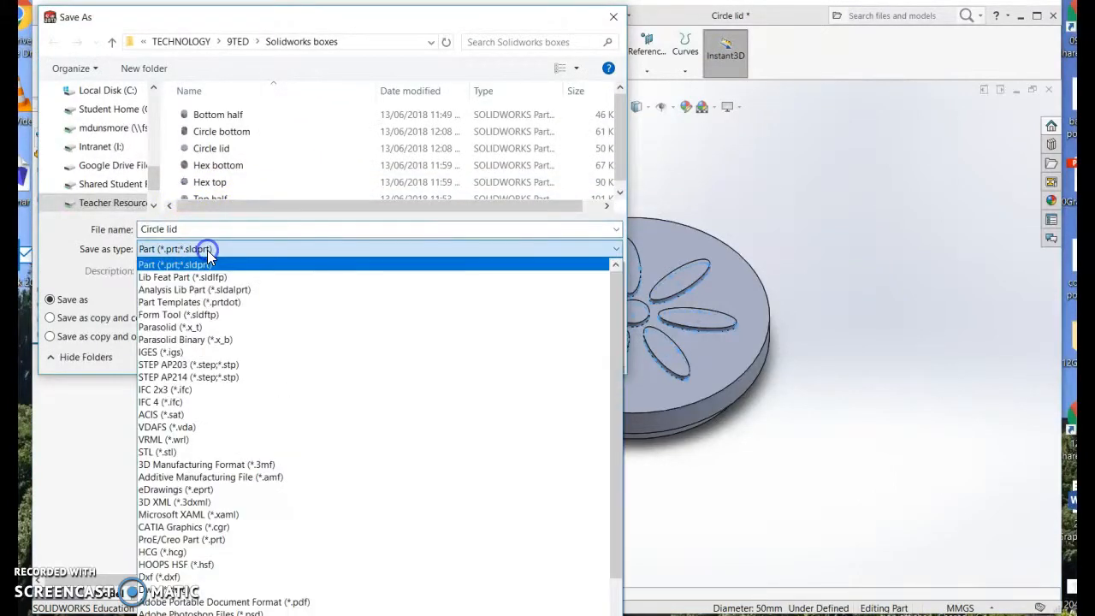
click(162, 453)
click(479, 380)
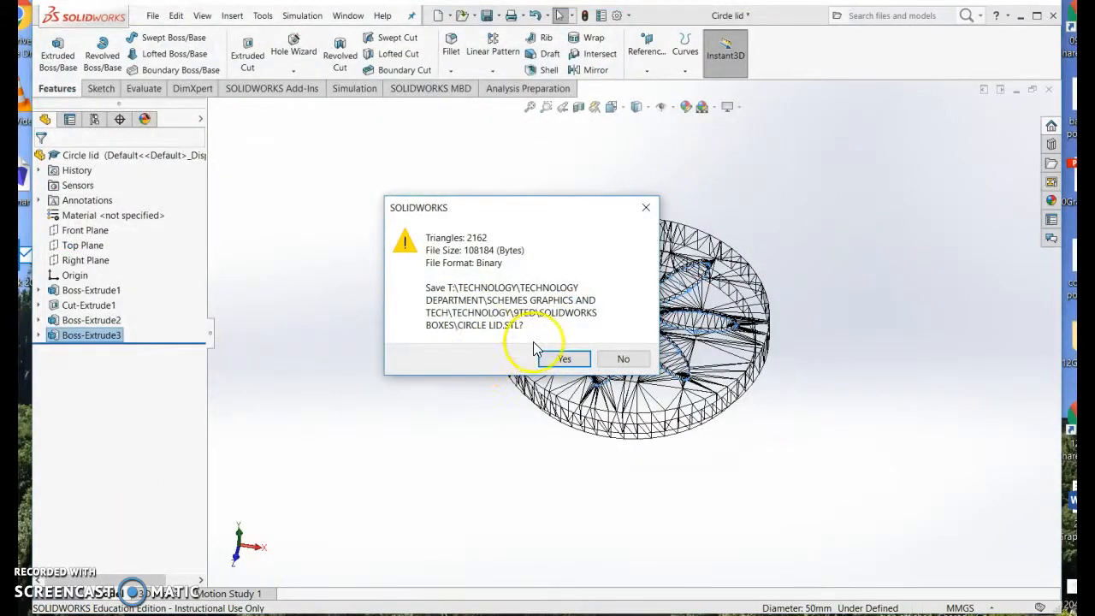
click(560, 361)
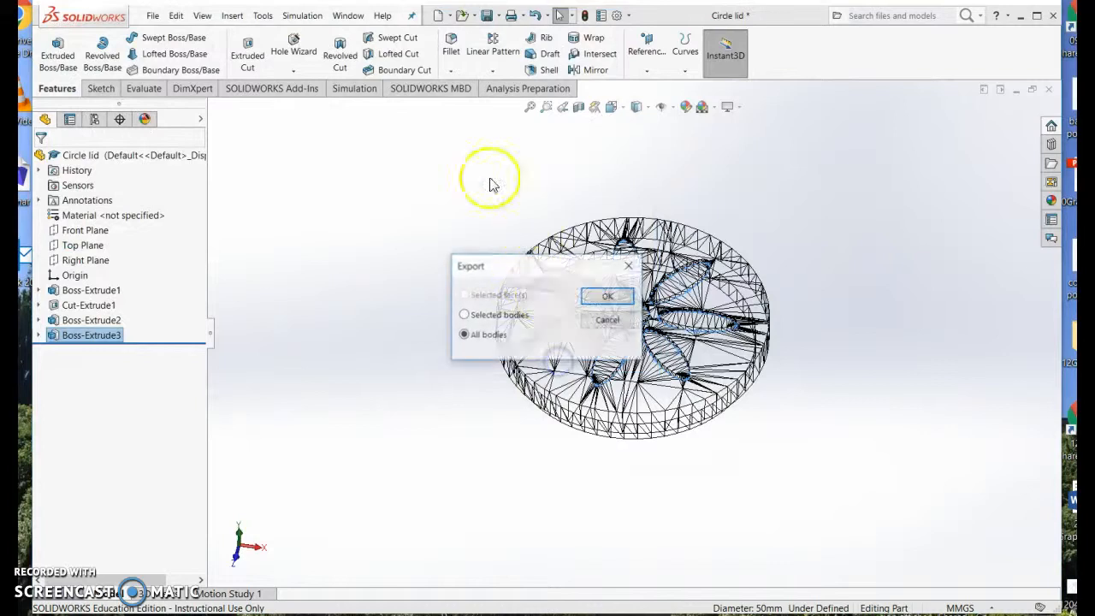
click(608, 297)
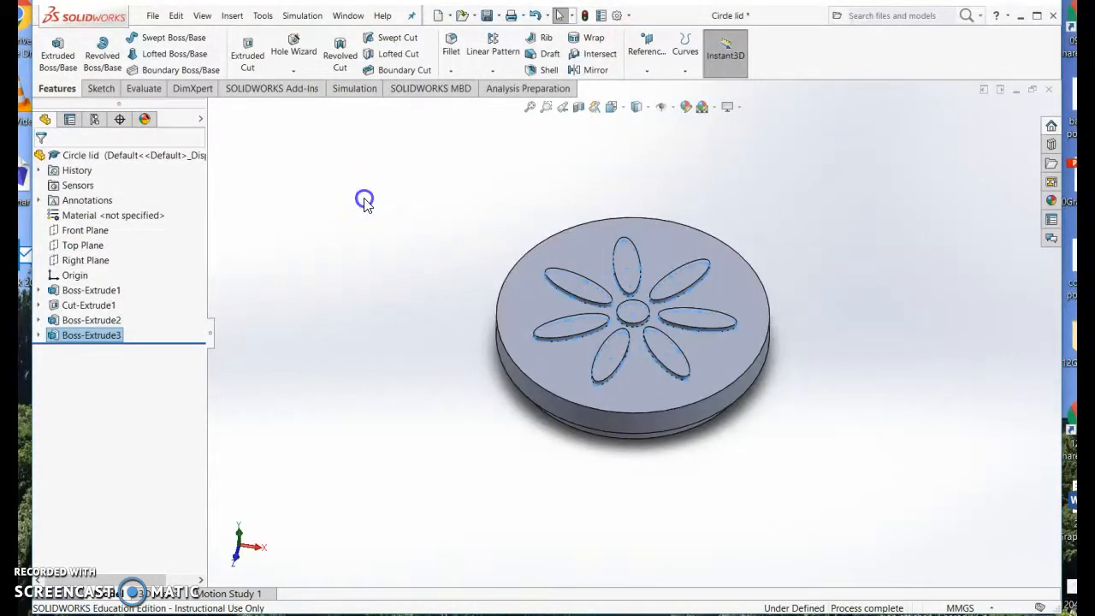
click(365, 200)
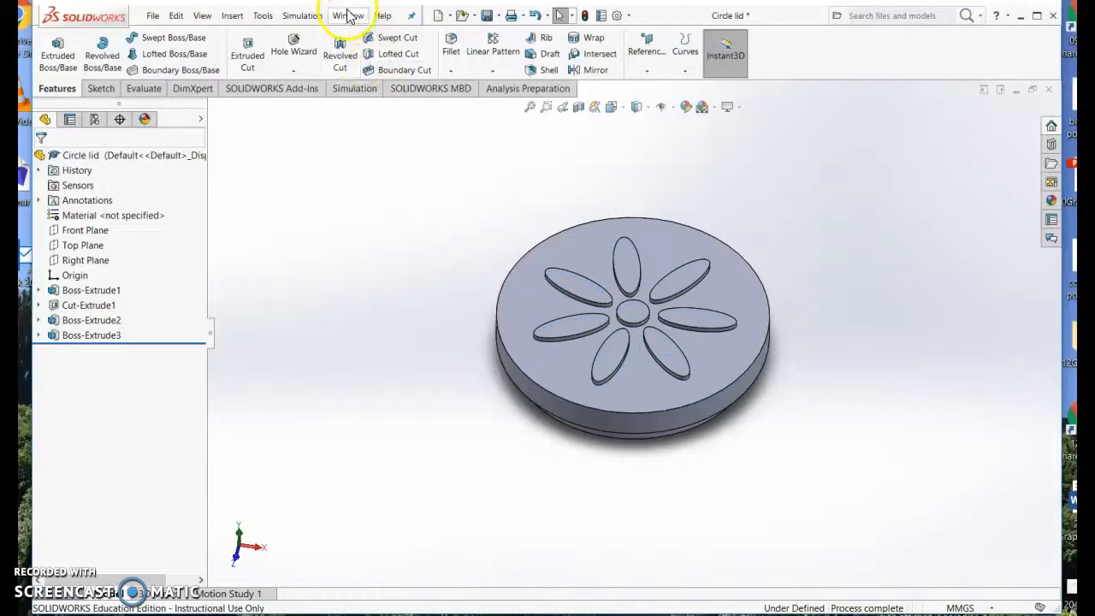